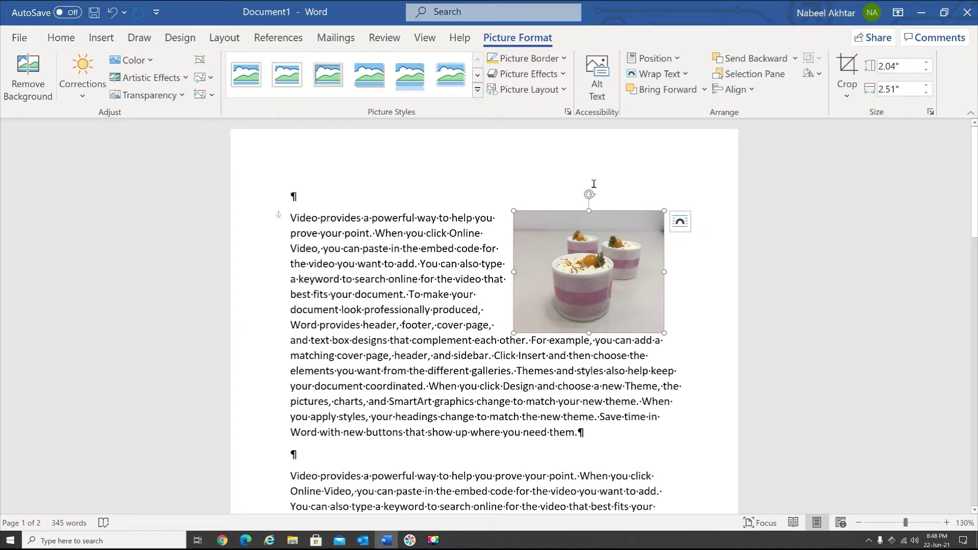
# Cut the dessert picture out of the document and hide the paragraph marks
pyautogui.rightClick(588, 263)
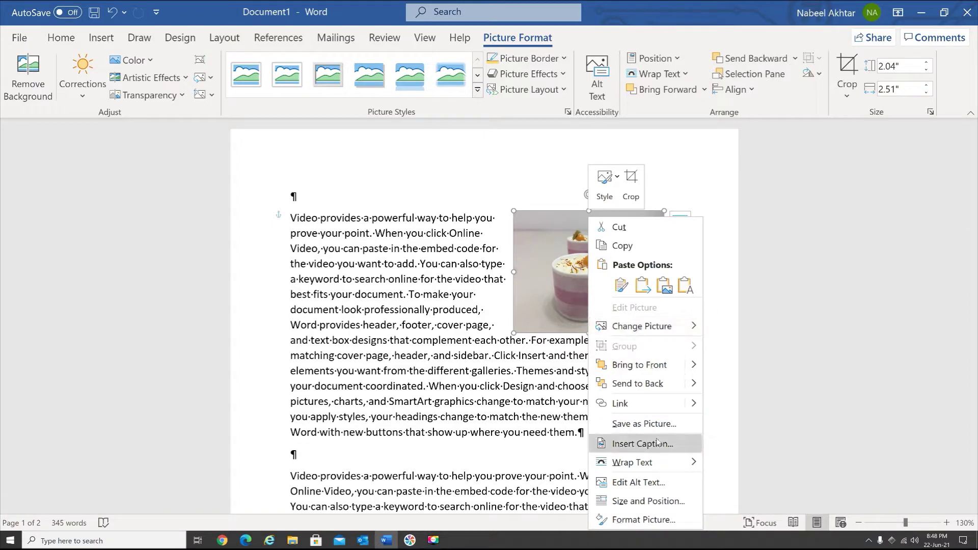
pyautogui.click(647, 231)
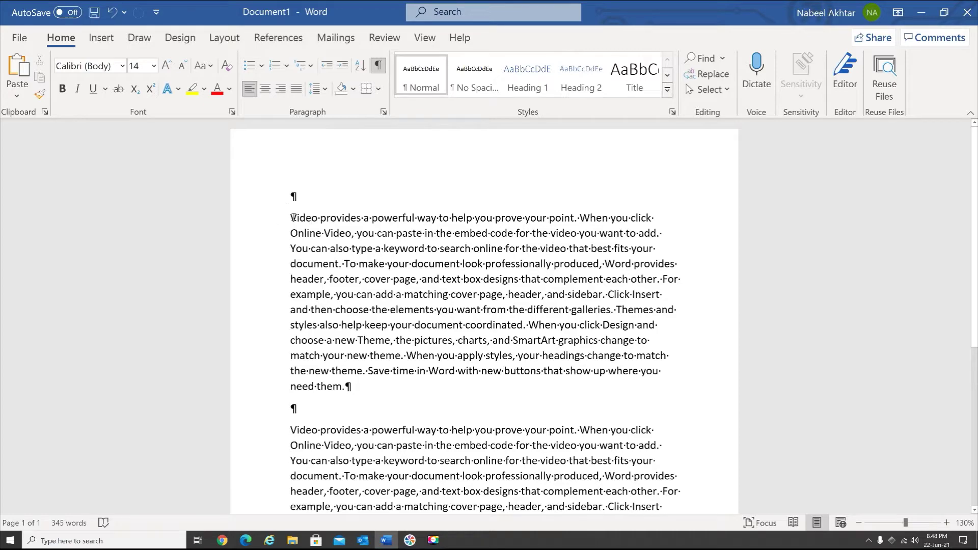
pyautogui.click(377, 65)
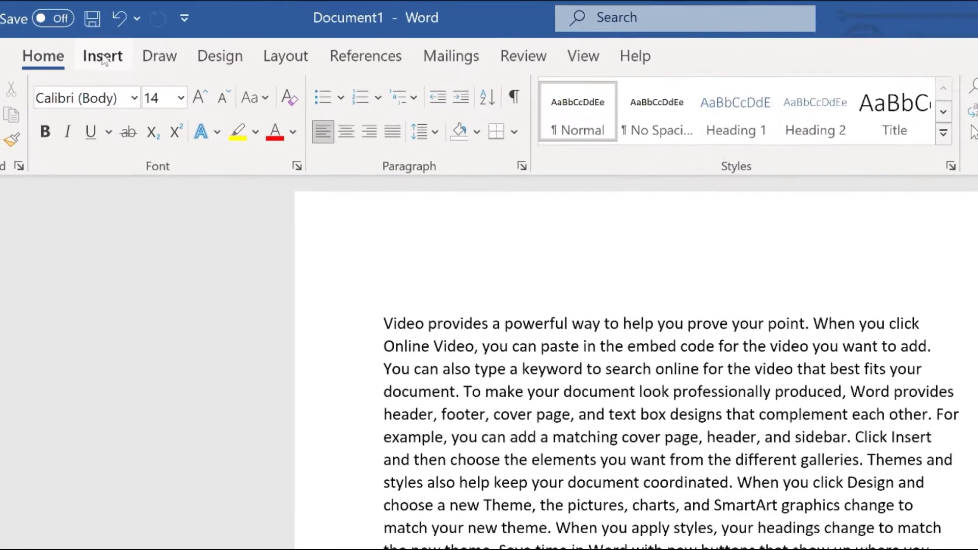
# Insert the picture BEEN8226 from the device's Foap-22Jun19 folder before the first paragraph
pyautogui.click(101, 38)
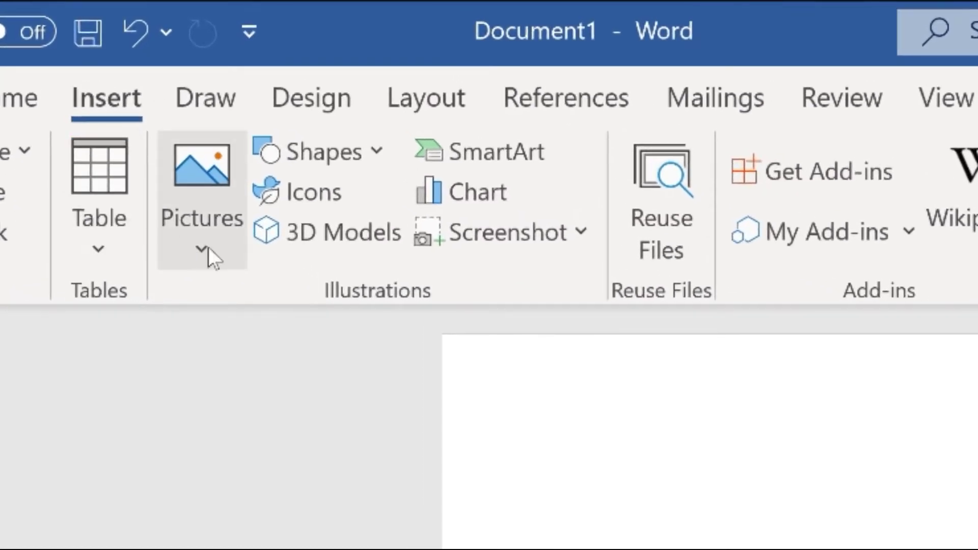
pyautogui.click(209, 254)
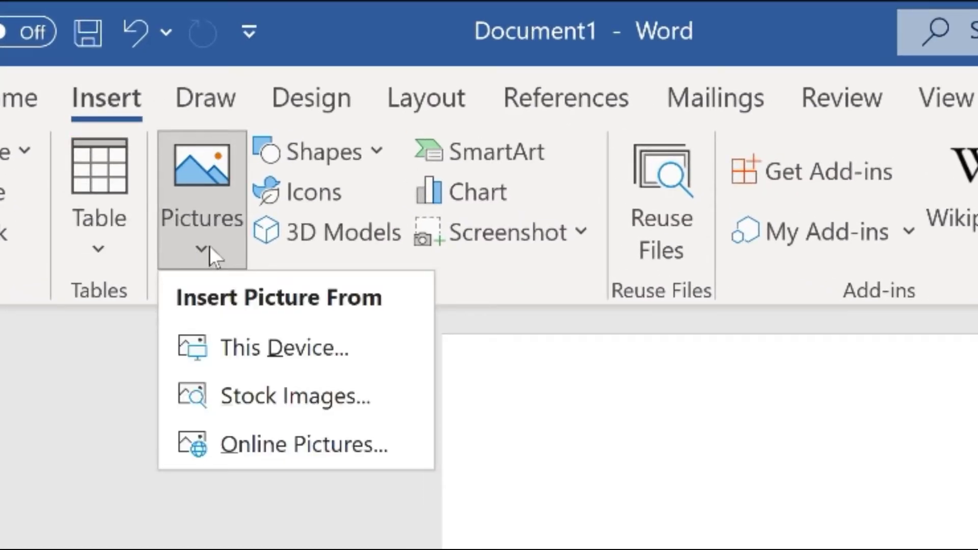
pyautogui.click(343, 353)
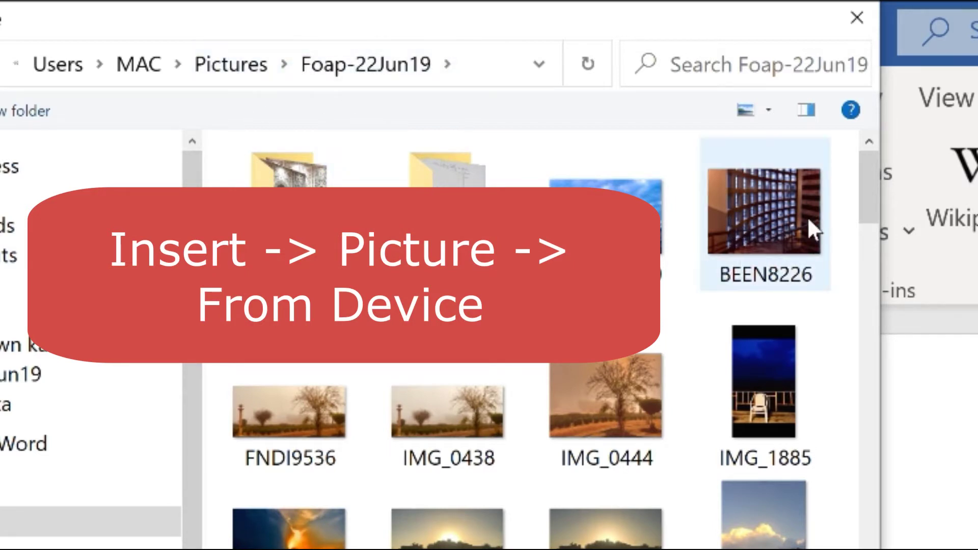
pyautogui.click(781, 209)
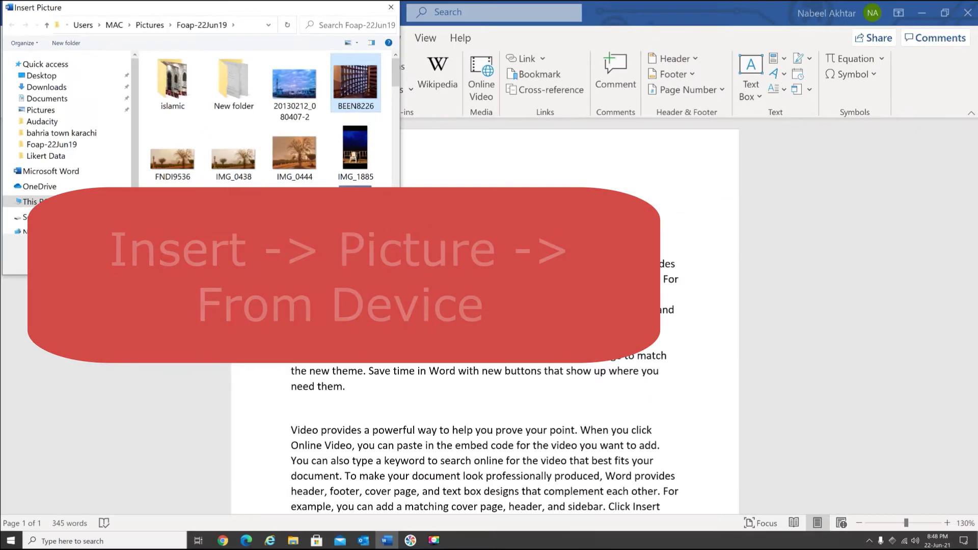
pyautogui.click(405, 369)
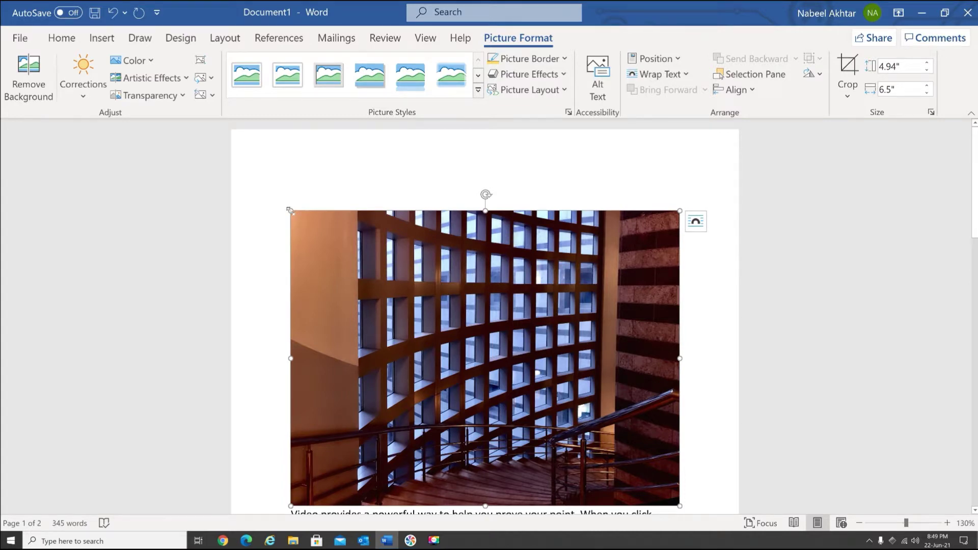
# Shrink the inserted picture to about 1.63" high by 2.14" wide and rotate it upside down
pyautogui.moveTo(291, 212); pyautogui.dragTo(417, 349)
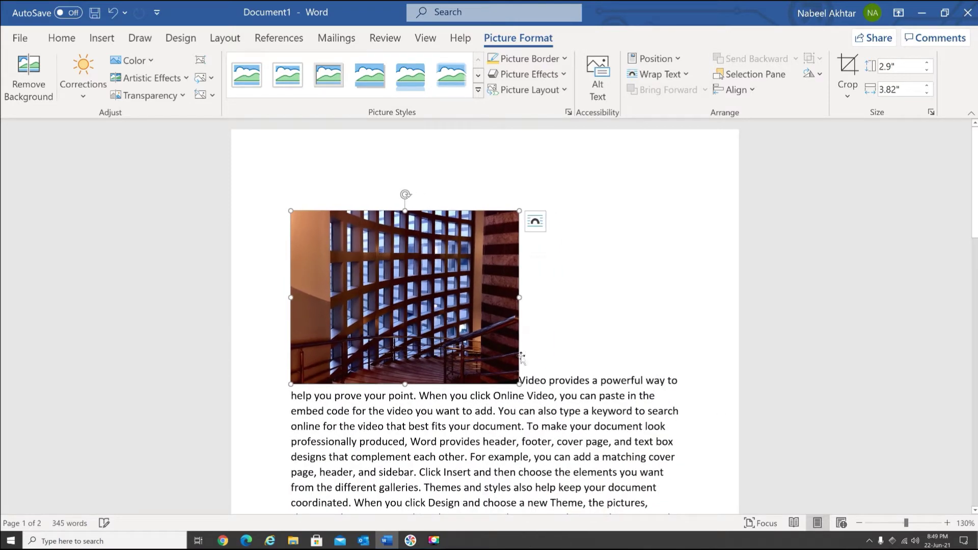
pyautogui.moveTo(519, 383); pyautogui.dragTo(385, 308)
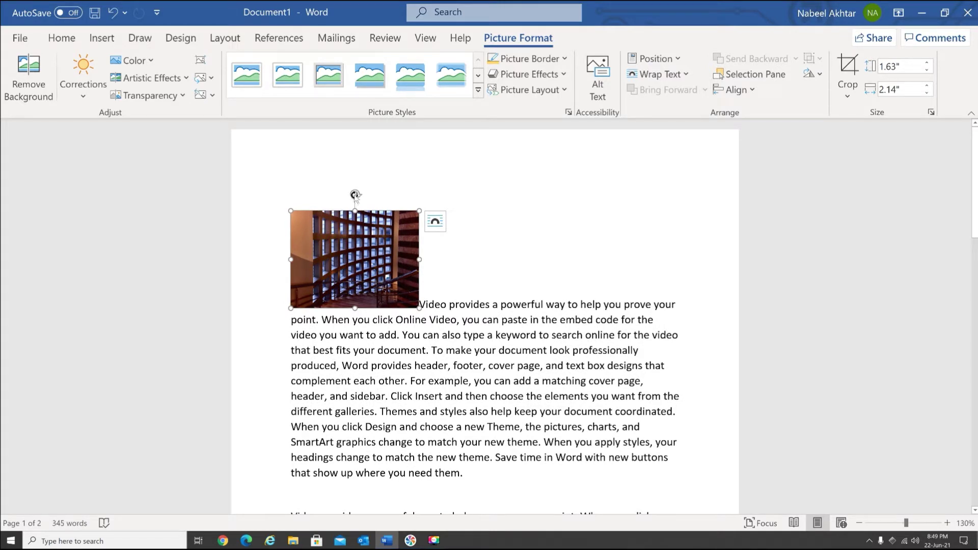
pyautogui.moveTo(355, 194); pyautogui.dragTo(355, 309)
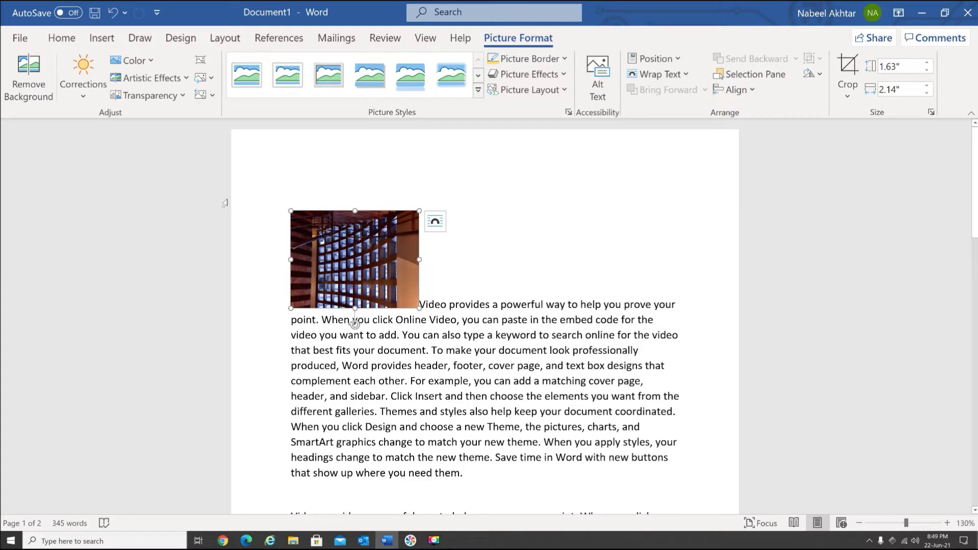
pyautogui.click(108, 38)
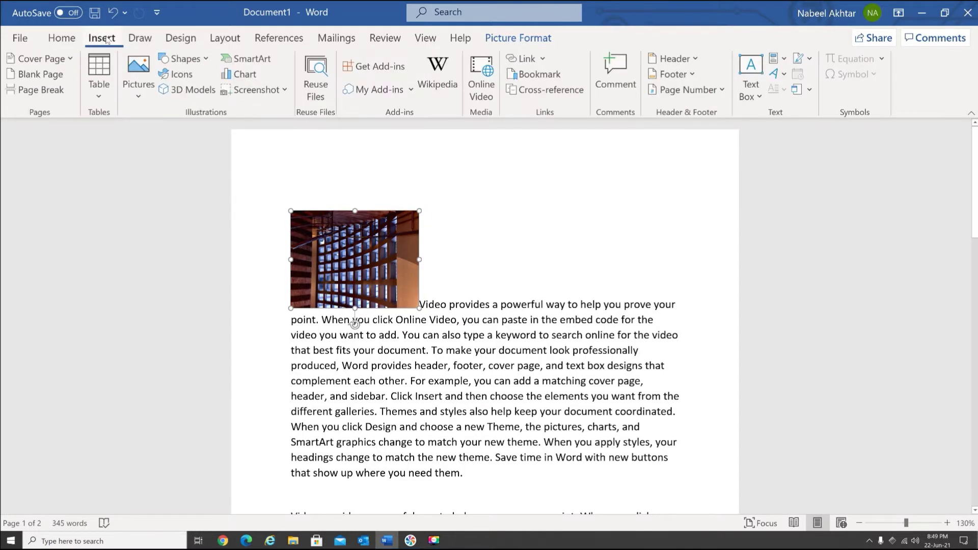
pyautogui.click(138, 95)
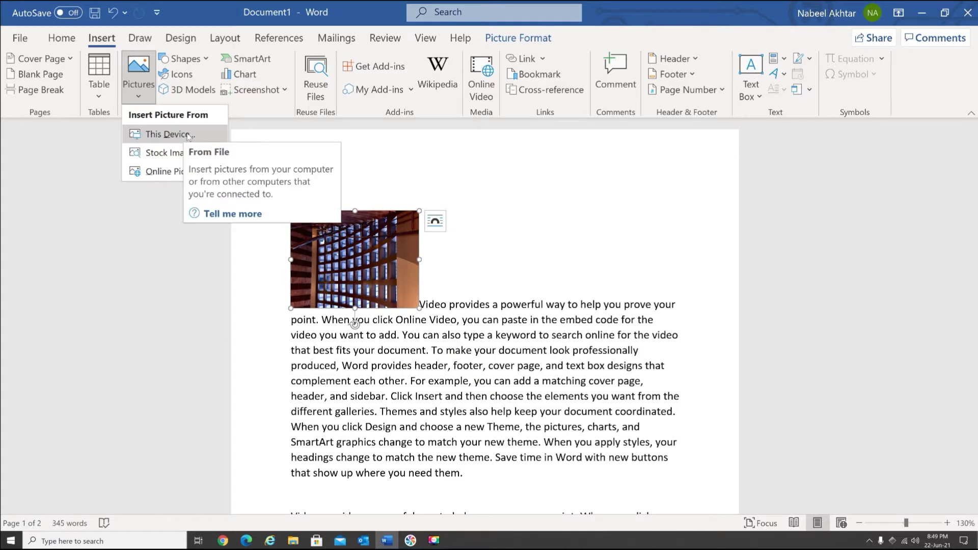
pyautogui.click(168, 133)
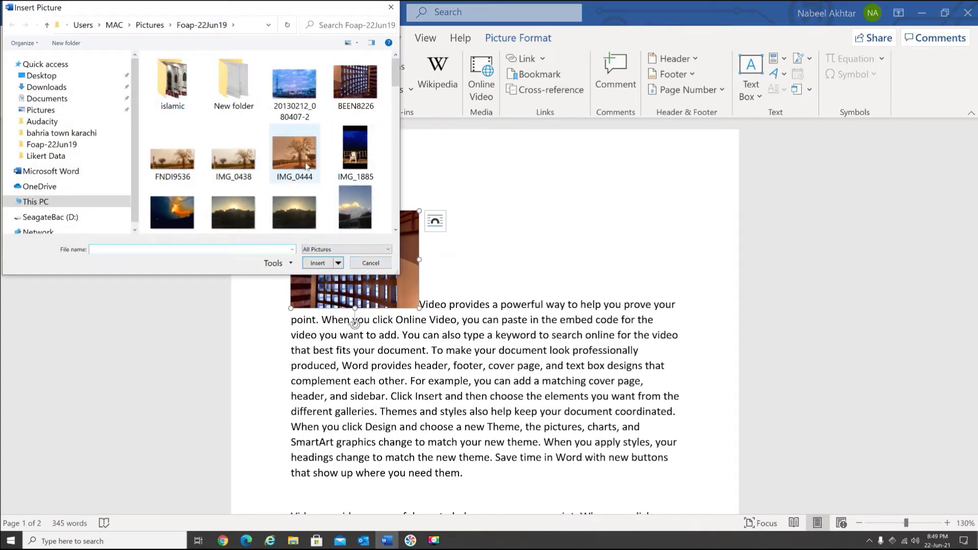
pyautogui.click(370, 263)
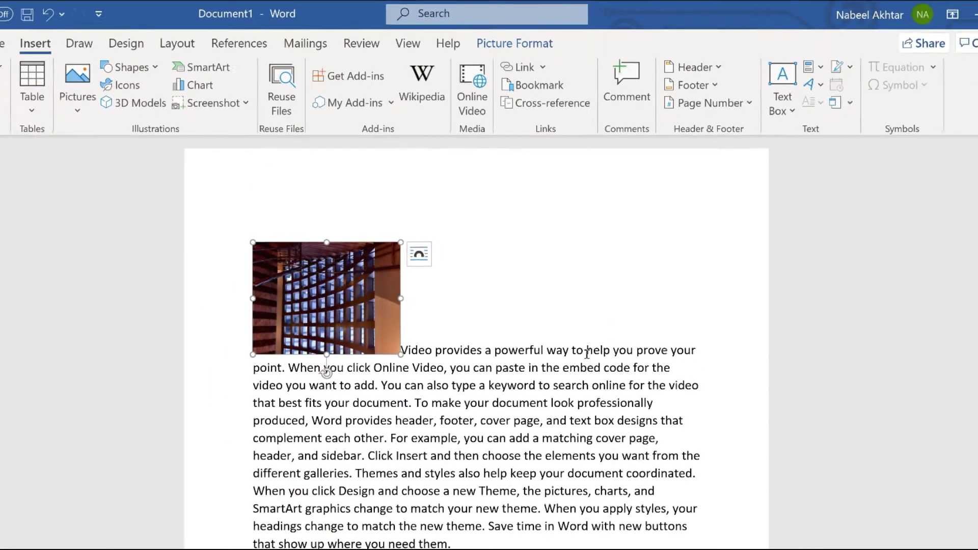
pyautogui.click(587, 352)
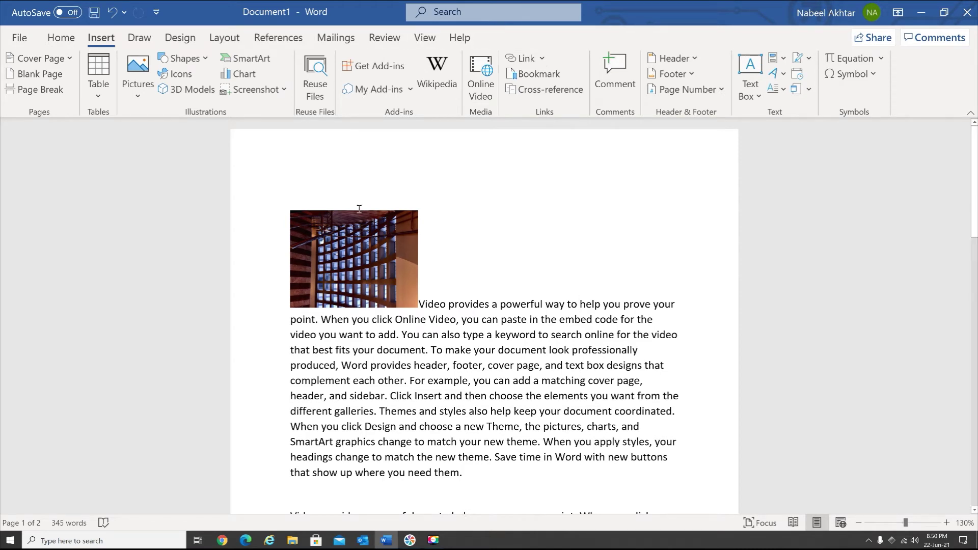
# Position the picture in Top Right with Square Text Wrapping, and move it slightly down to line up with the paragraph's first line
pyautogui.click(355, 253)
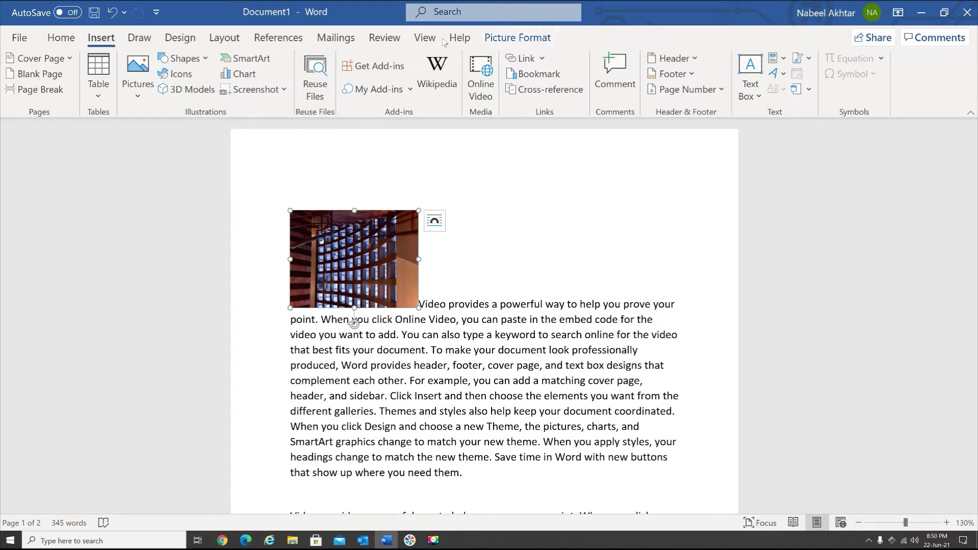
pyautogui.click(516, 39)
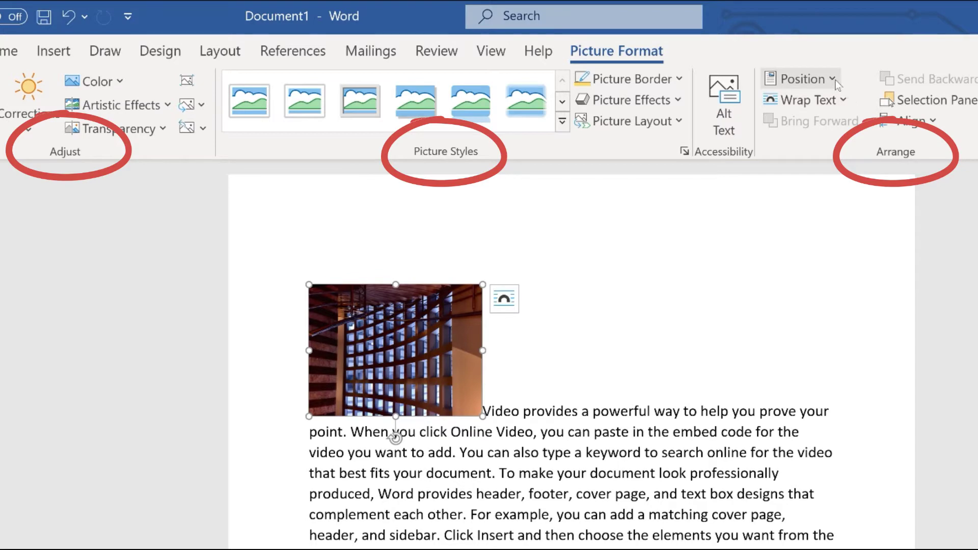
pyautogui.click(834, 80)
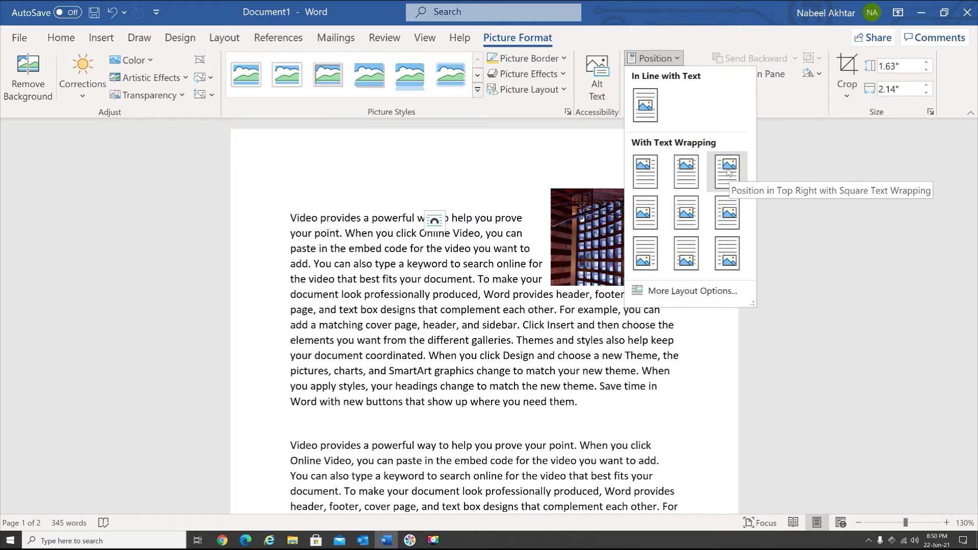
pyautogui.click(727, 172)
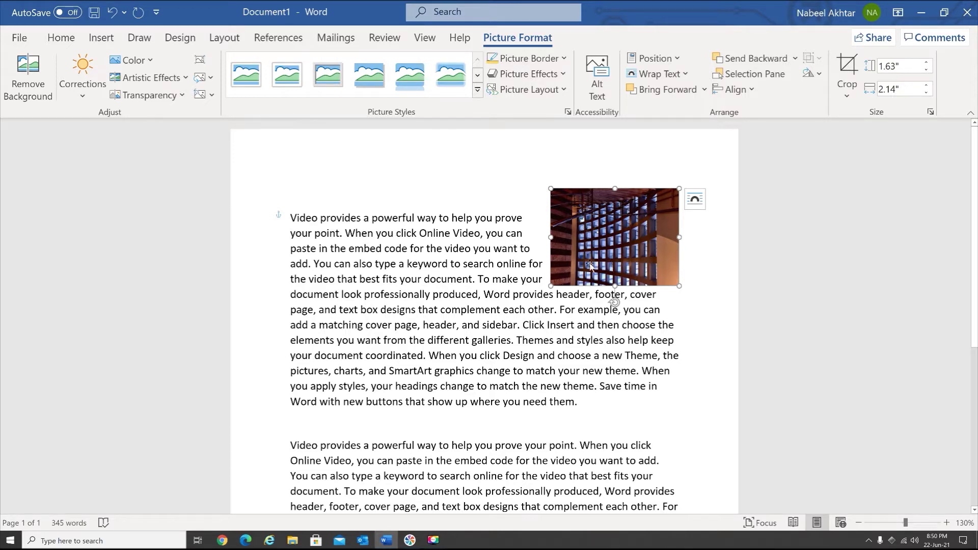
pyautogui.moveTo(618, 234); pyautogui.dragTo(614, 255)
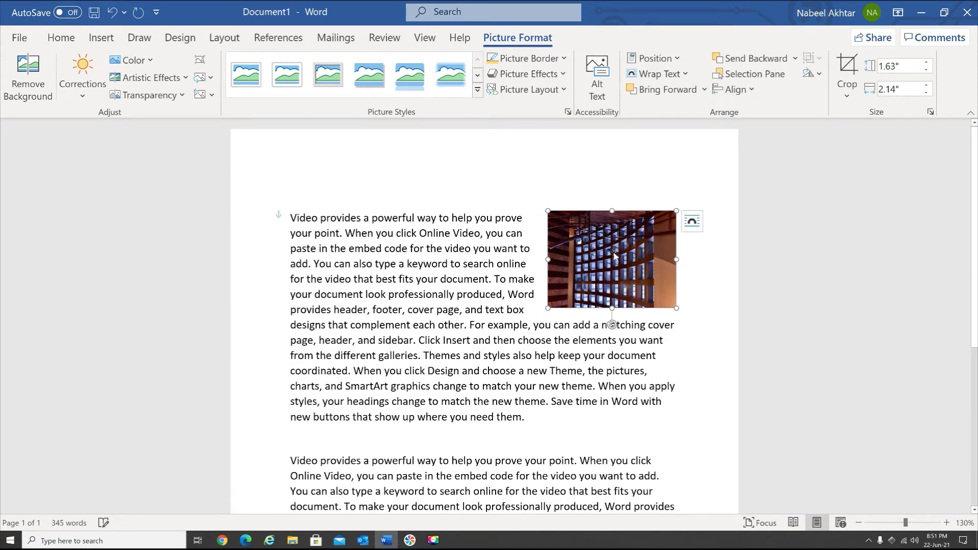
# Try the Behind Text wrapping on the picture, and set its text wrapping to Tight
pyautogui.click(685, 74)
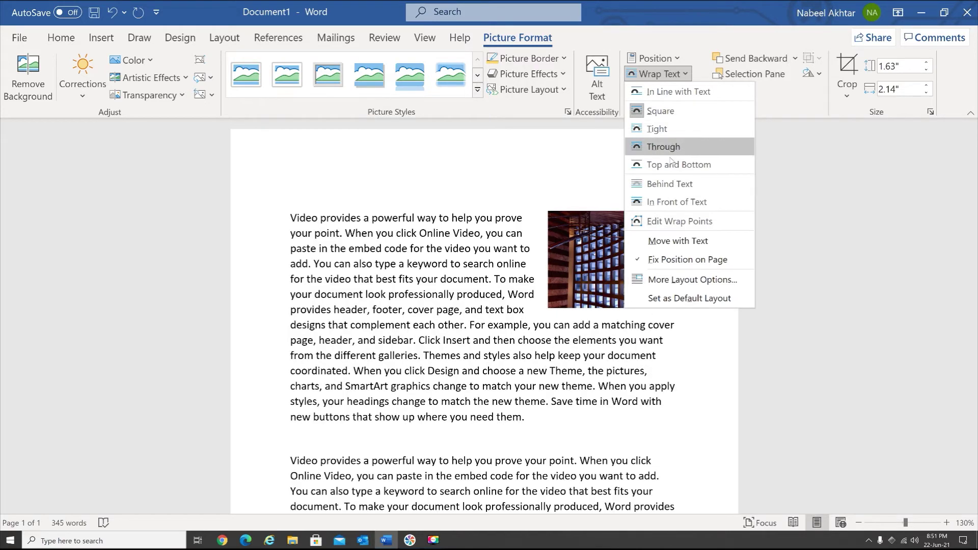
pyautogui.click(674, 190)
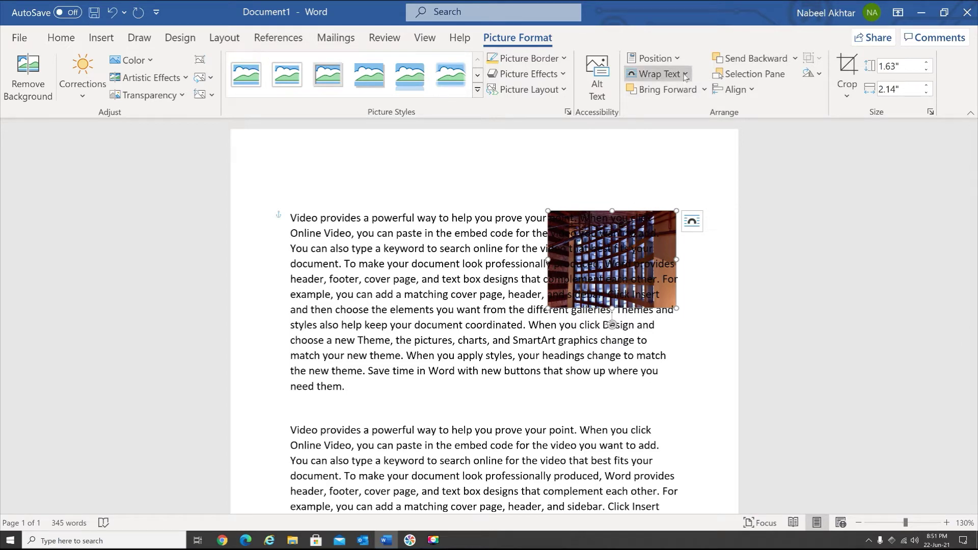
pyautogui.click(660, 74)
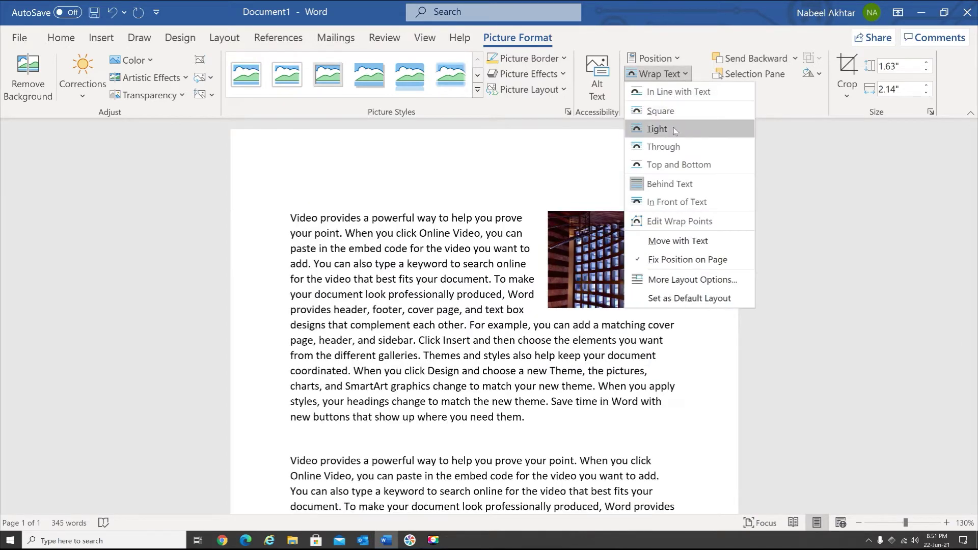
pyautogui.click(675, 131)
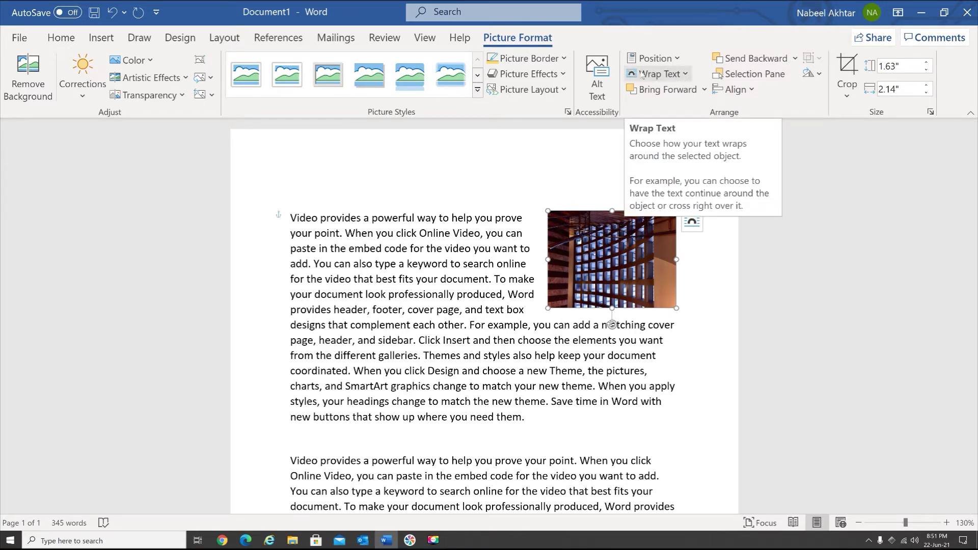
pyautogui.click(659, 74)
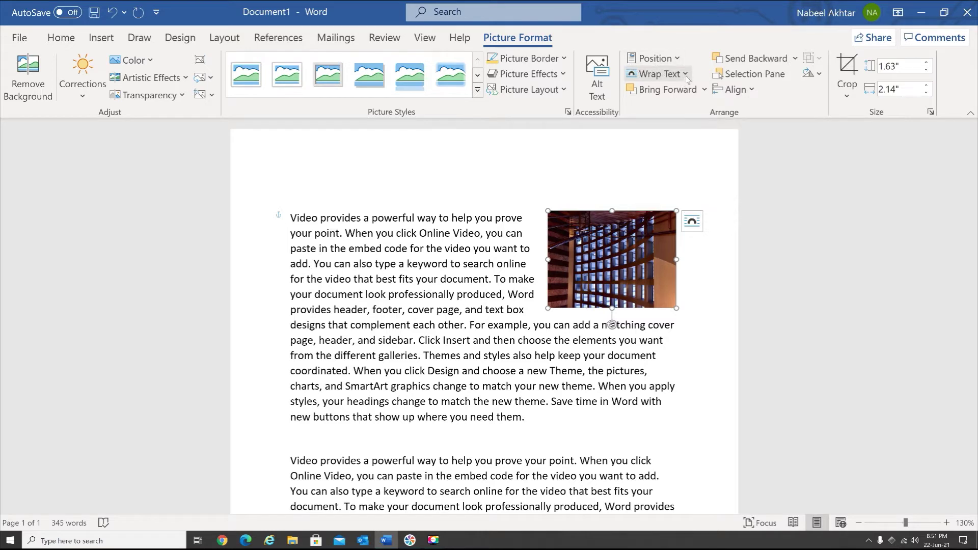
pyautogui.click(471, 219)
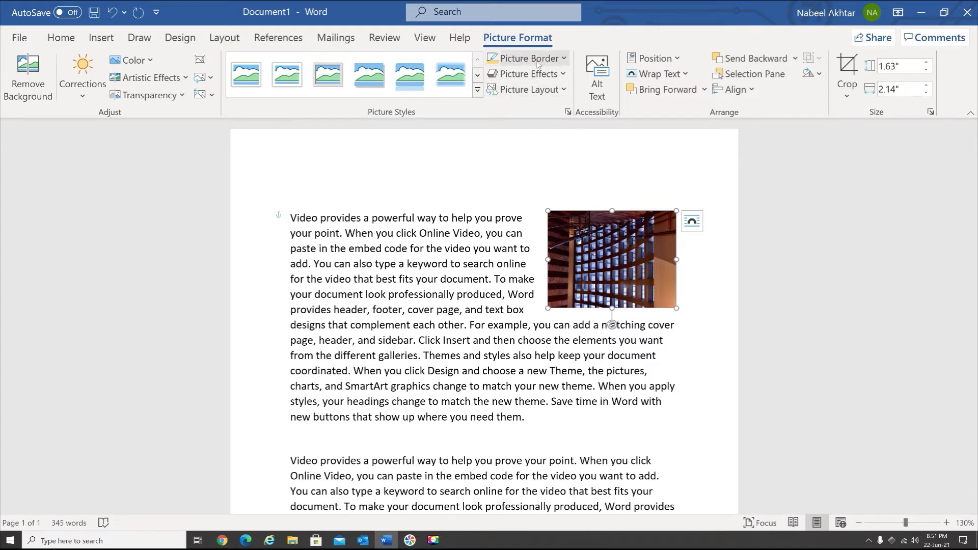
# Apply the white-framed picture style with snipped diagonal corners to the picture
pyautogui.click(477, 91)
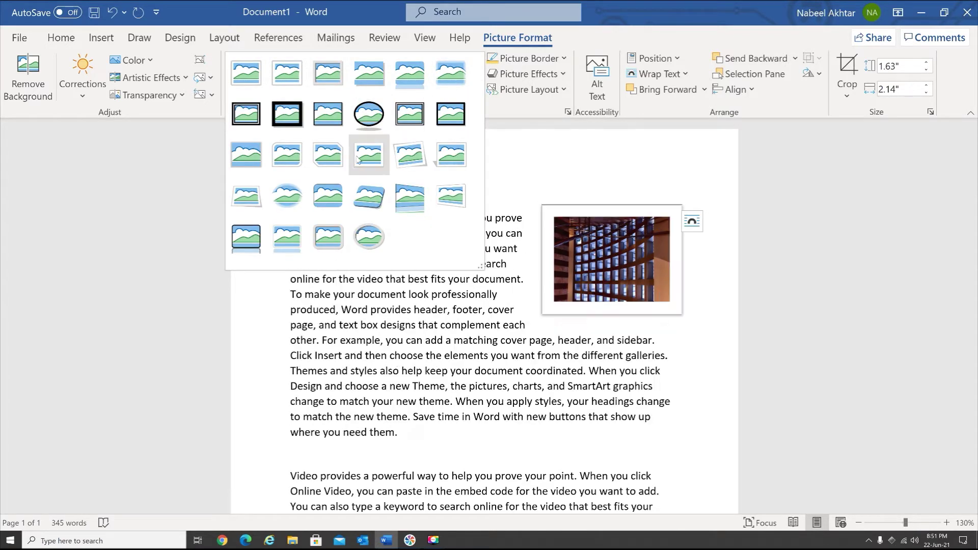
pyautogui.click(326, 163)
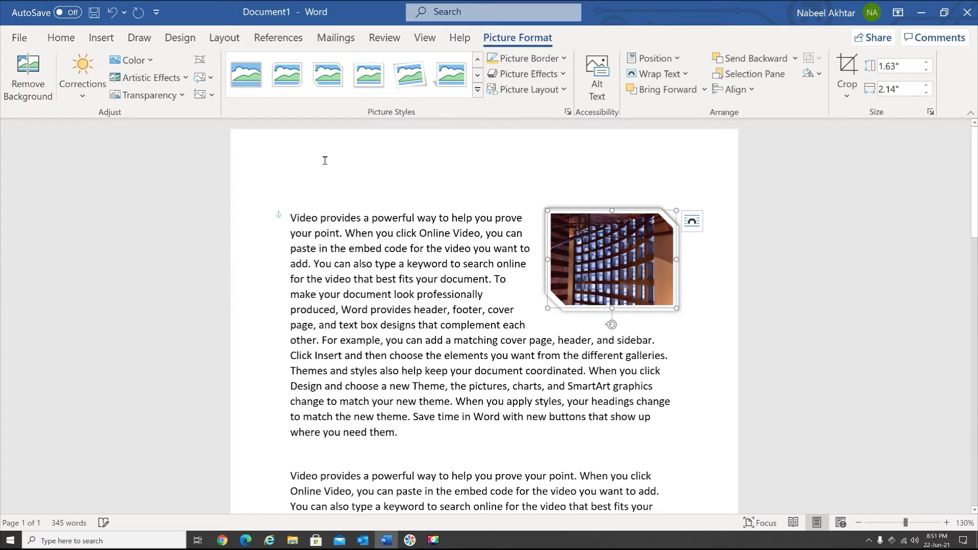
# Give the picture a 2¼ pt border in the standard red color
pyautogui.click(565, 59)
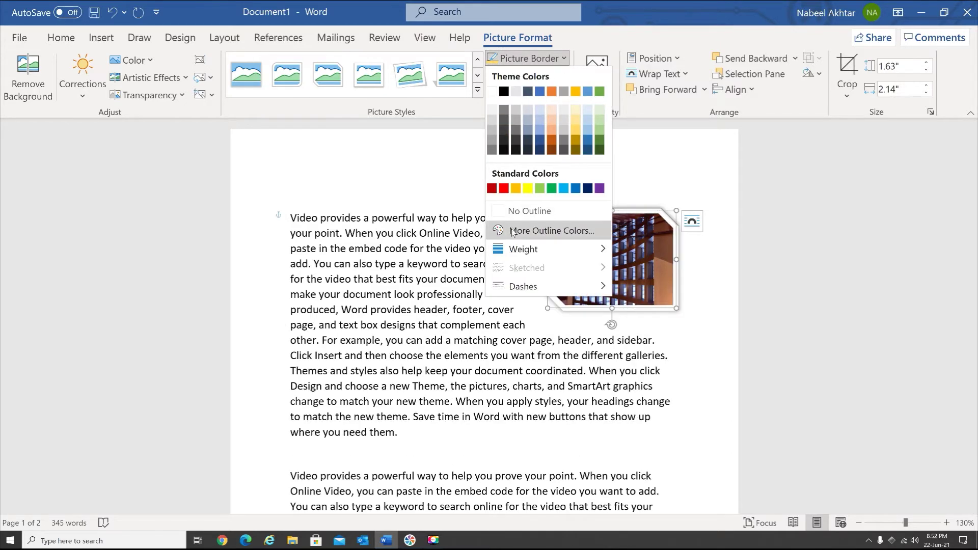
pyautogui.moveTo(513, 255)
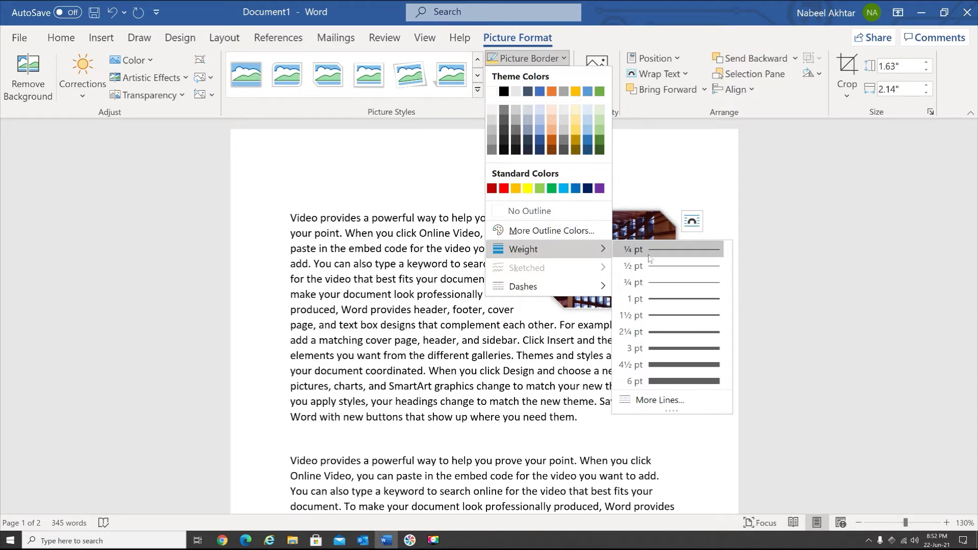
pyautogui.click(673, 334)
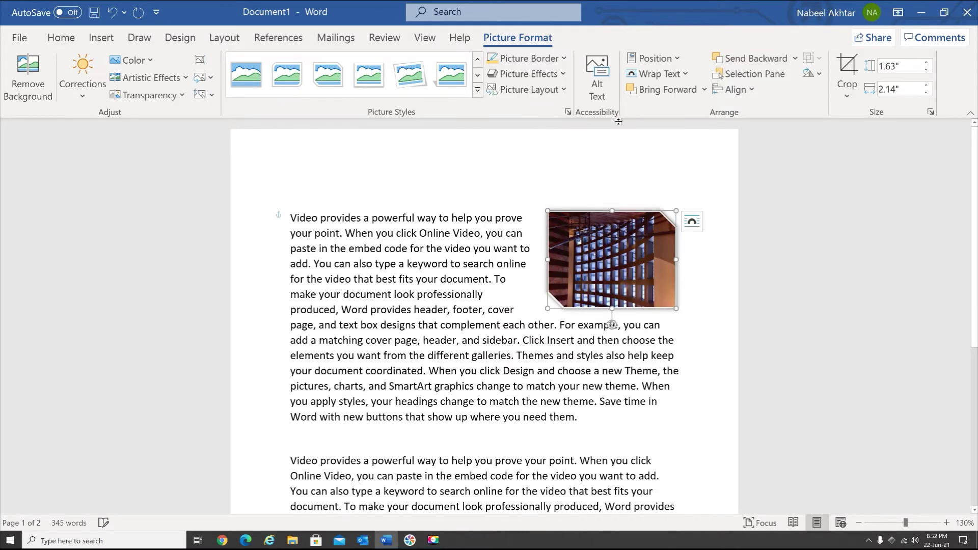
pyautogui.click(566, 59)
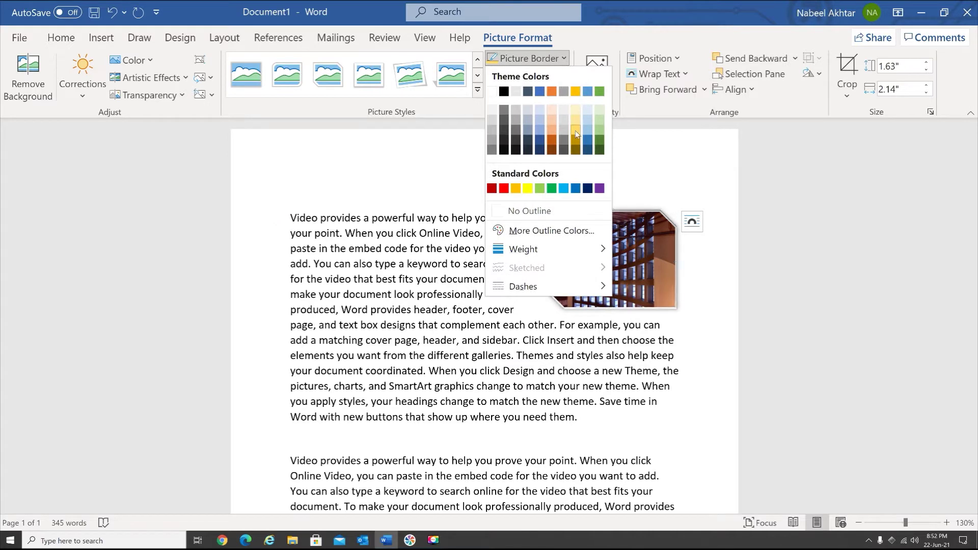
pyautogui.click(503, 189)
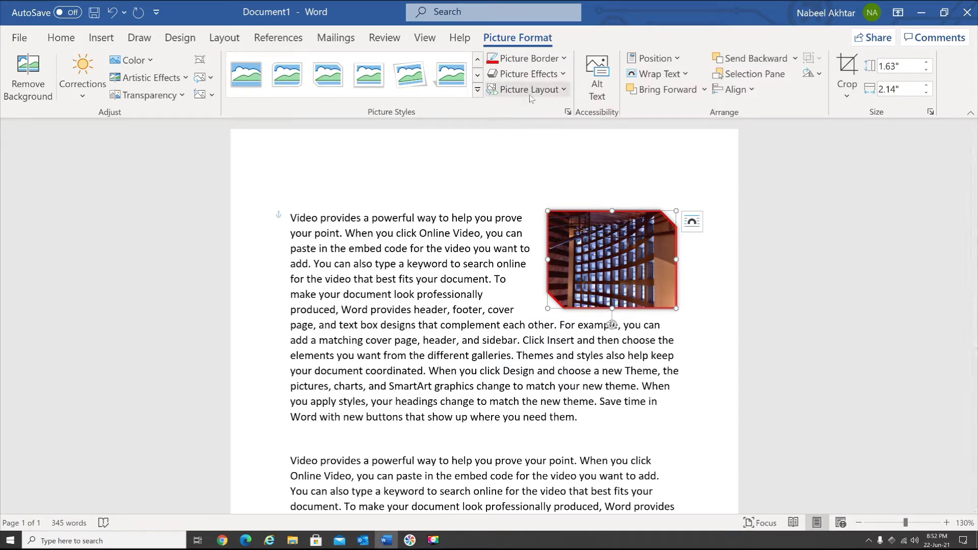
# Apply the orange glow from the first row of Glow Variations to the picture
pyautogui.click(563, 75)
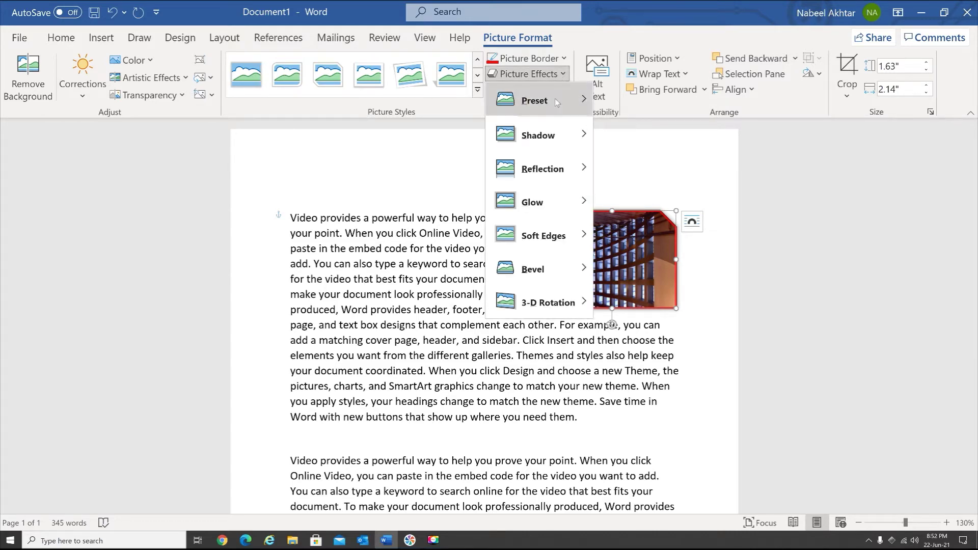
pyautogui.moveTo(555, 99)
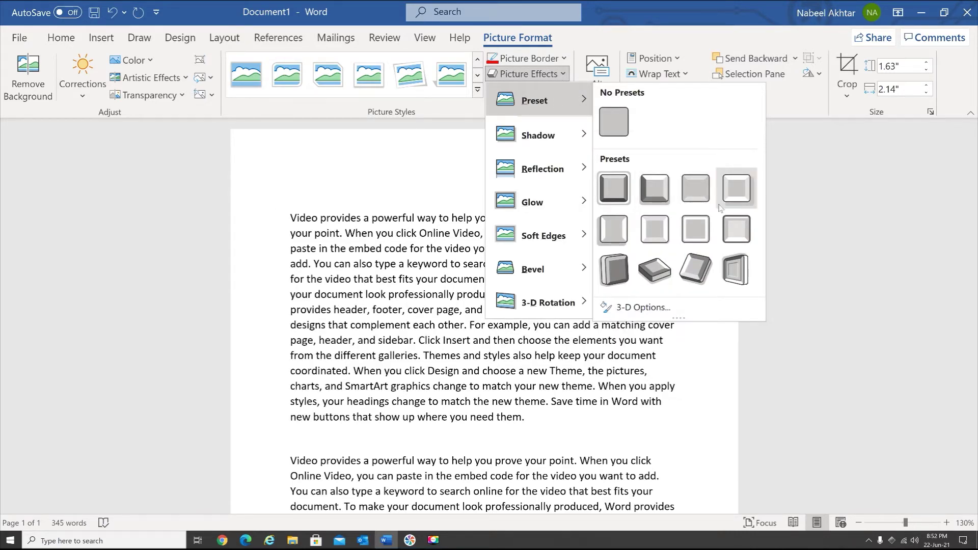
pyautogui.moveTo(552, 200)
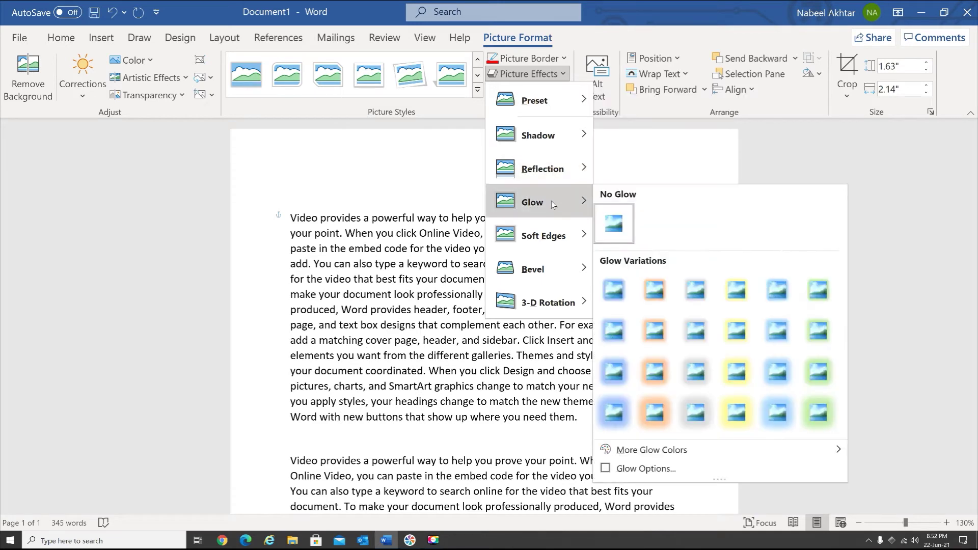
pyautogui.click(660, 304)
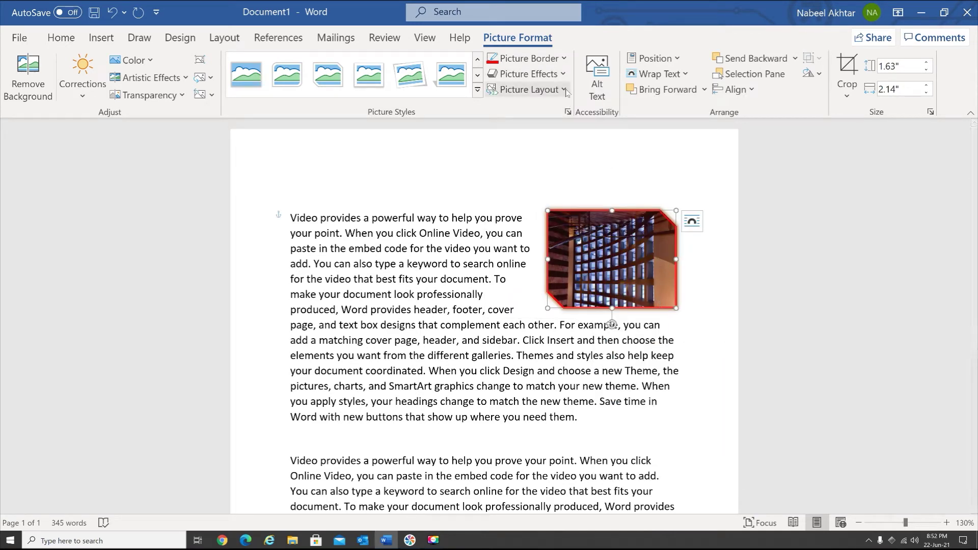
# Undo the last change and reselect the picture with its formatting options shown
pyautogui.click(116, 19)
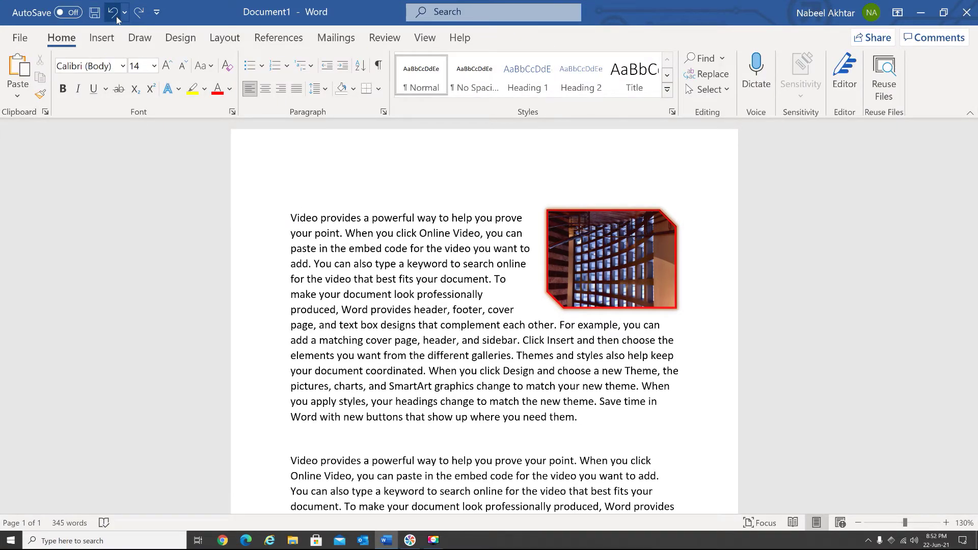
pyautogui.click(595, 257)
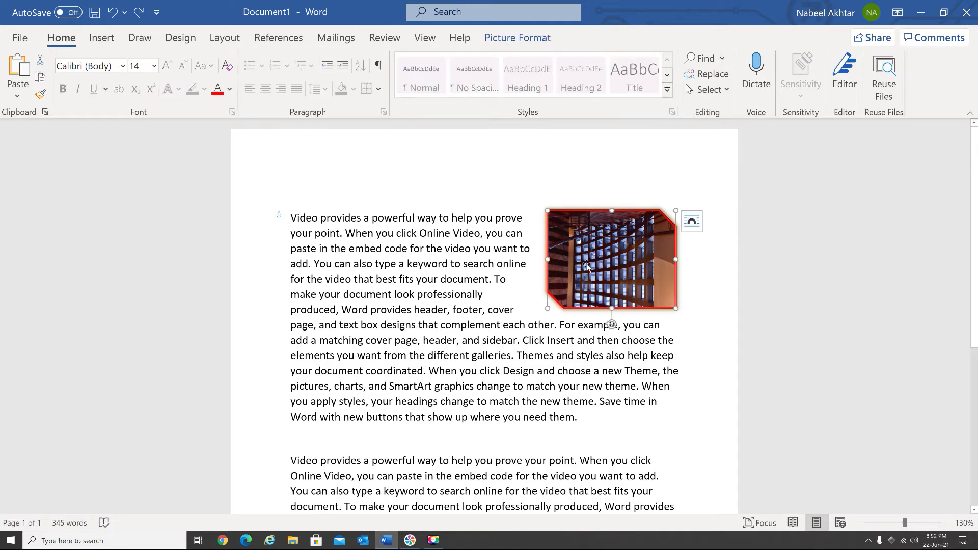
pyautogui.click(511, 40)
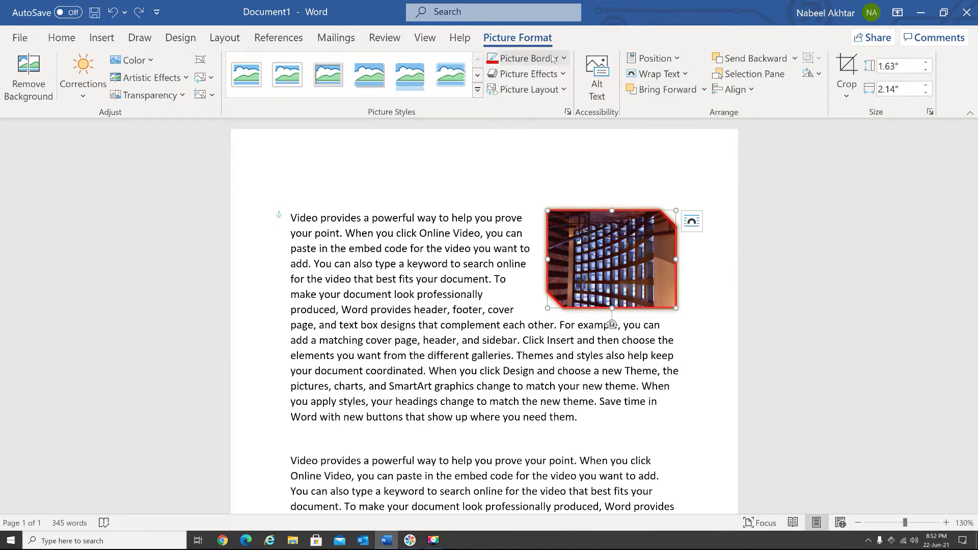
pyautogui.click(410, 76)
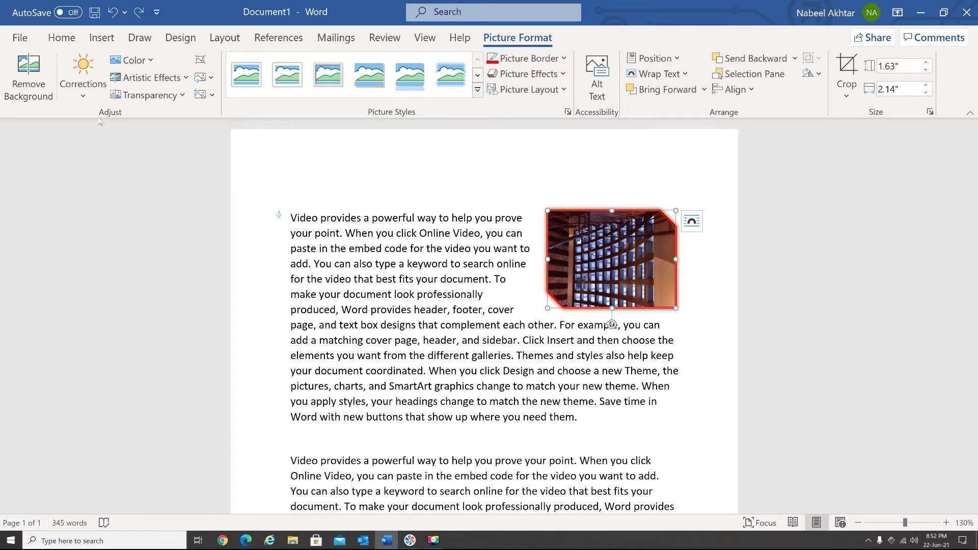
# Brighten the picture with the fourth correction in the first row of the Brightness/Contrast presets
pyautogui.click(82, 96)
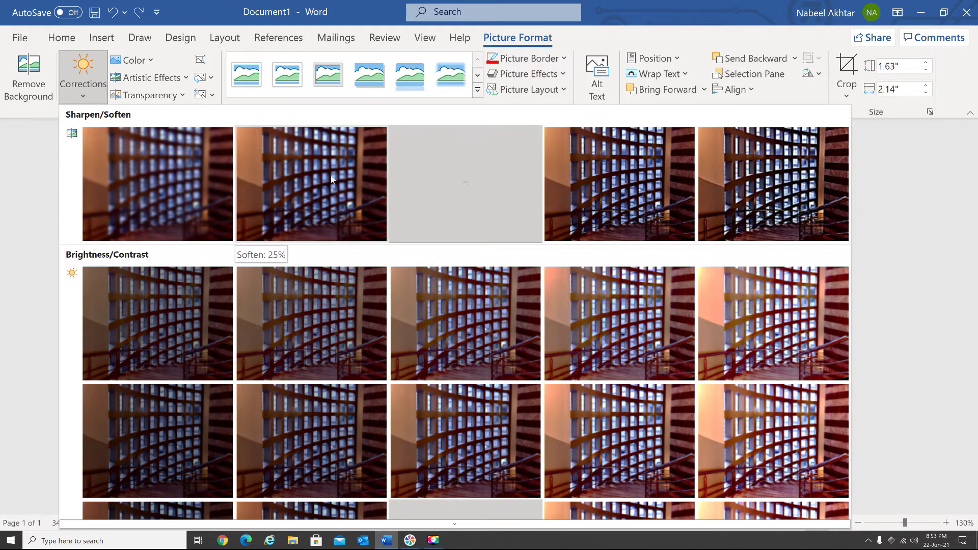
pyautogui.scroll(-1, 618, 307)
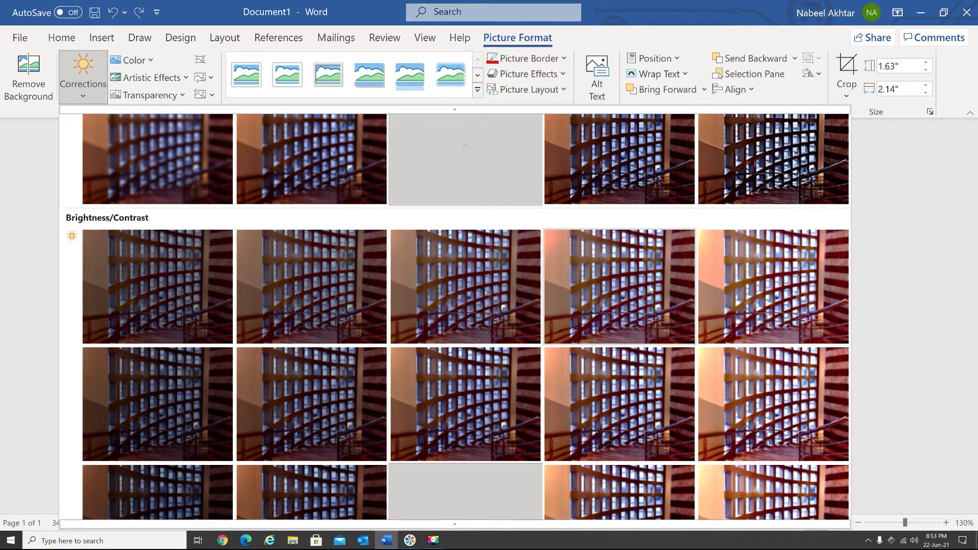
pyautogui.scroll(1, 605, 159)
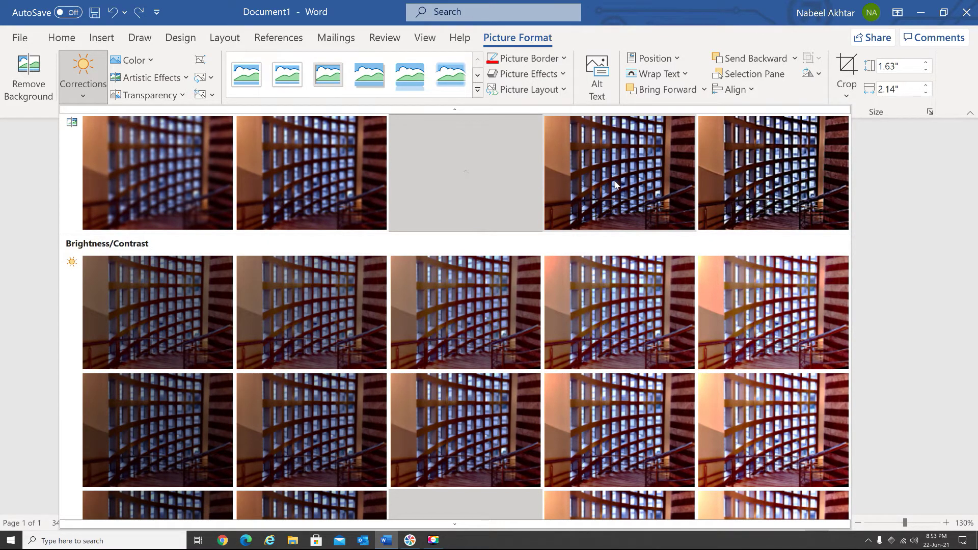
pyautogui.click(588, 312)
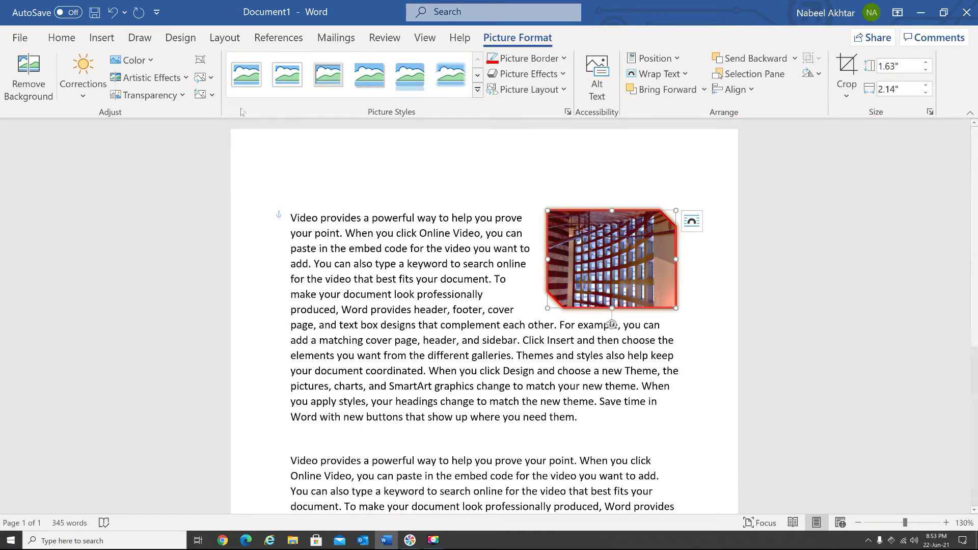
# Increase the picture's color saturation with the fifth Color Saturation preset and apply the Pencil Sketch artistic effect
pyautogui.click(150, 62)
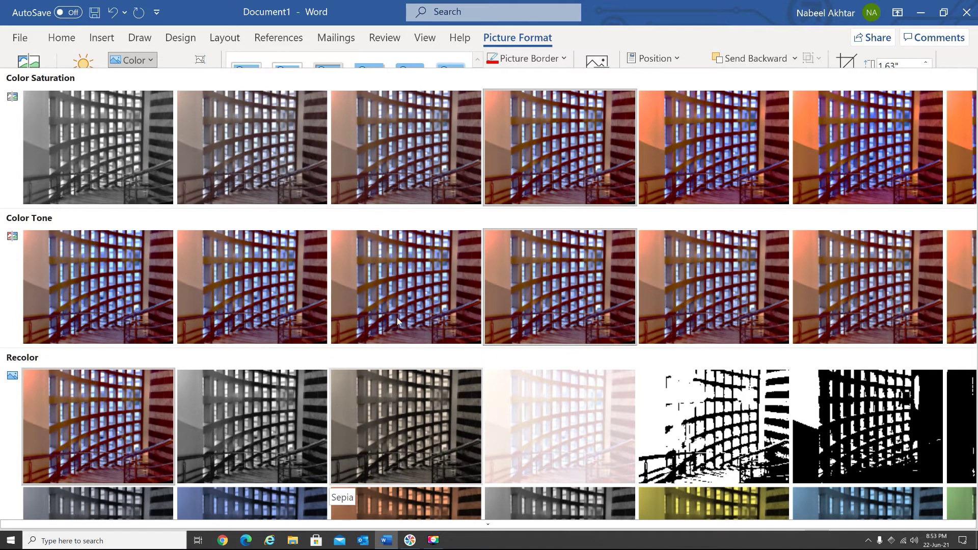
pyautogui.click(703, 161)
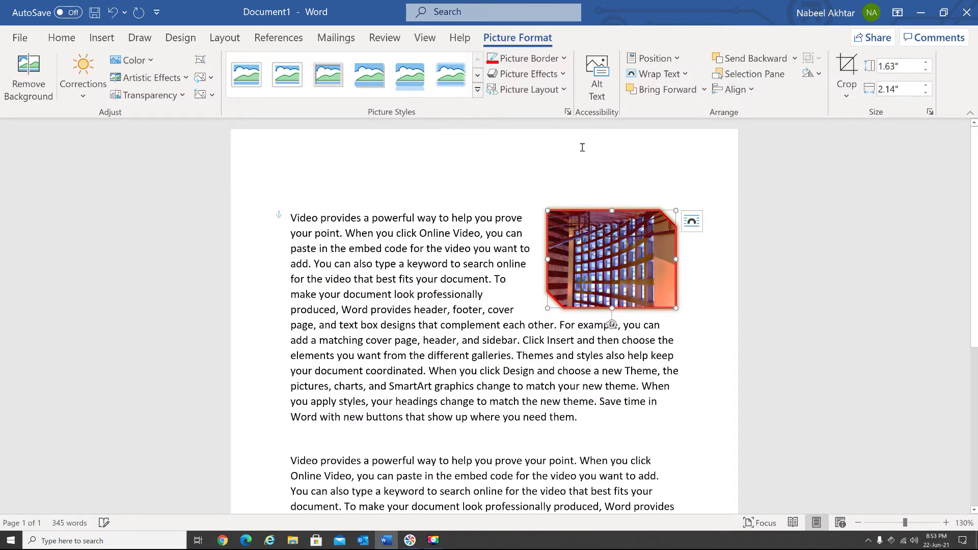
pyautogui.click(186, 78)
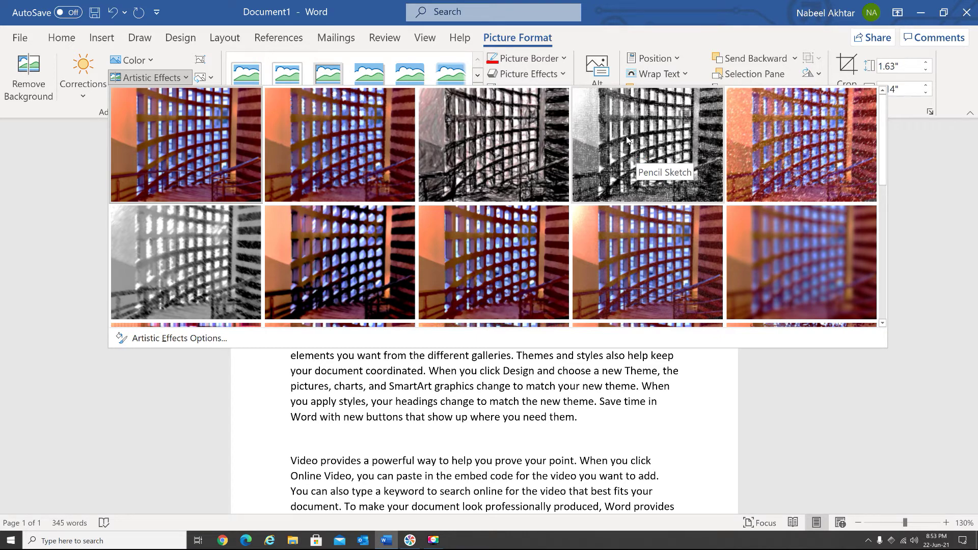
pyautogui.click(625, 136)
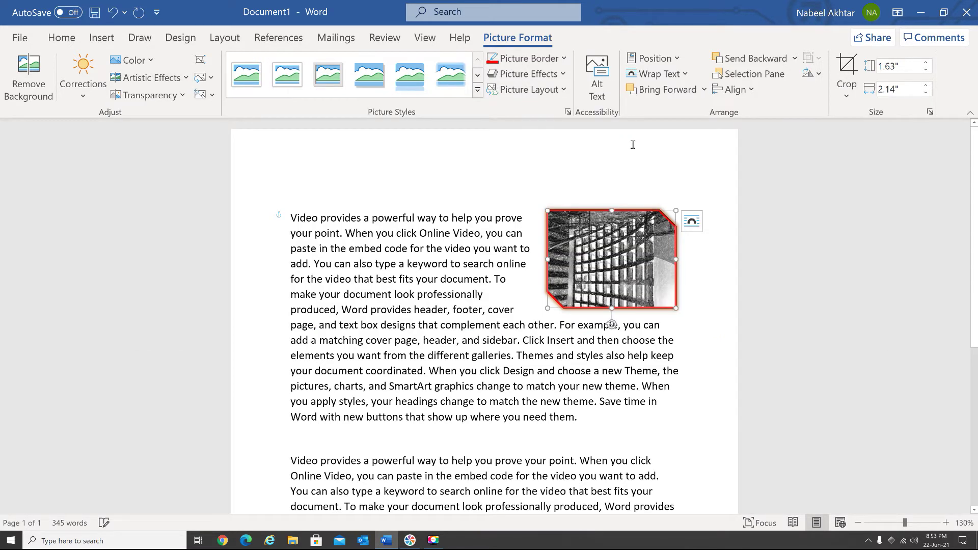
# Apply the first, fully opaque transparency preset to the picture
pyautogui.click(182, 95)
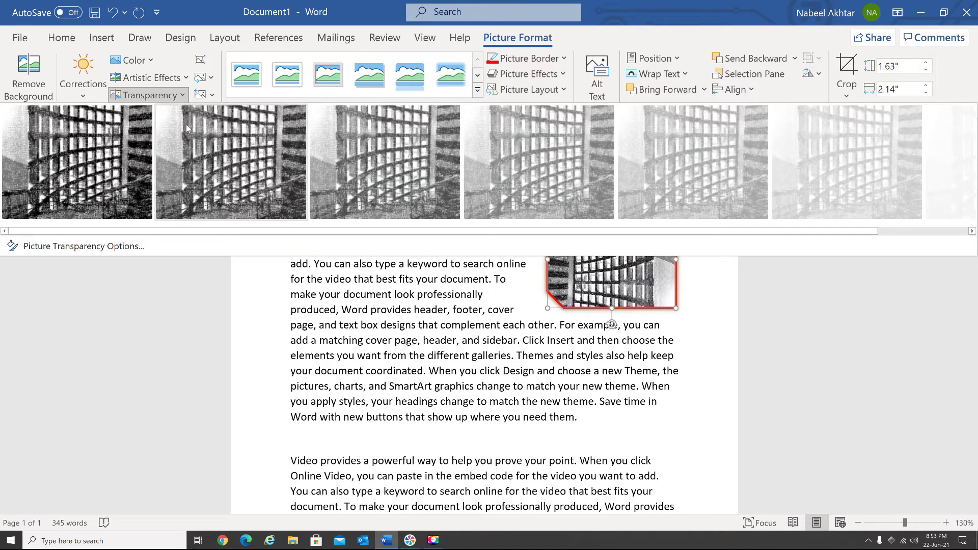
pyautogui.click(87, 165)
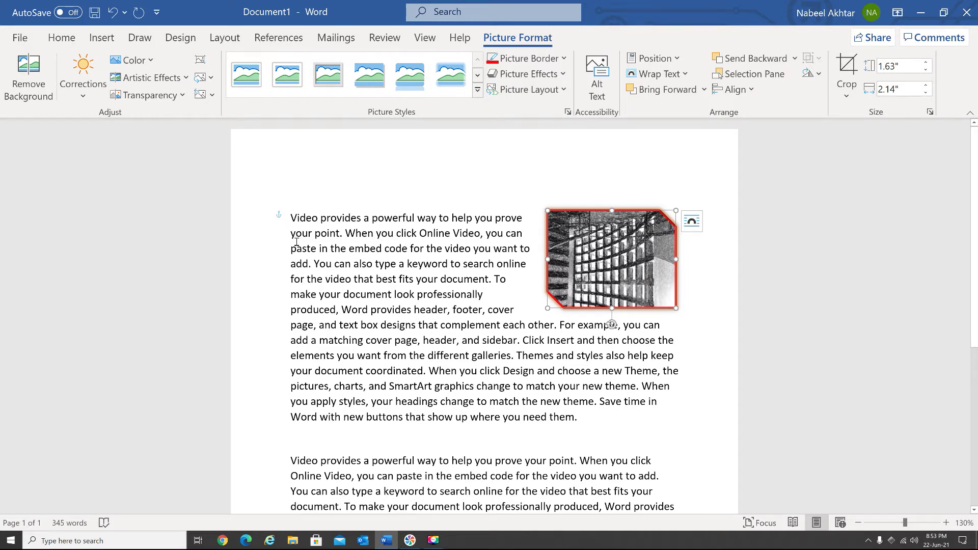
# Try compressing only this picture at the E-mail (96 ppi) resolution, and undo the compression
pyautogui.click(201, 61)
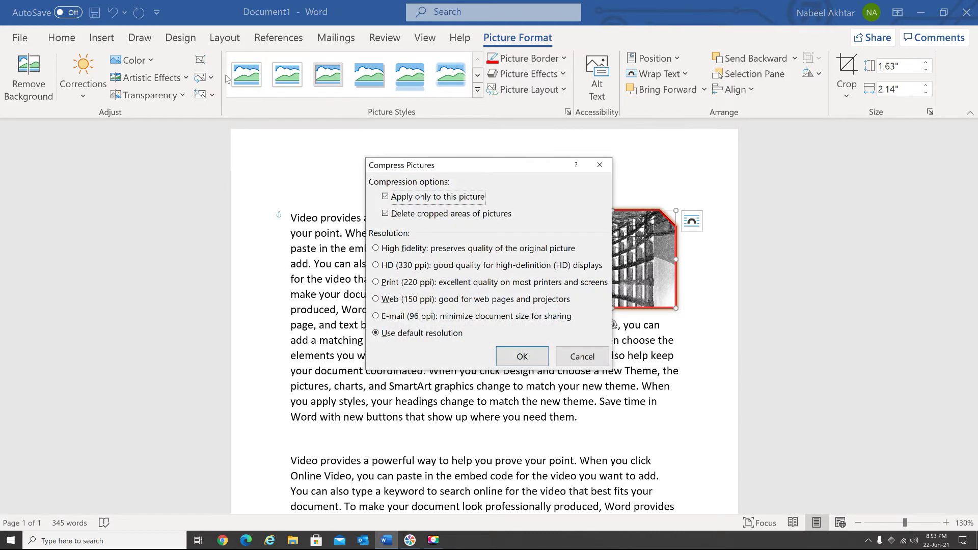
pyautogui.moveTo(474, 170); pyautogui.dragTo(250, 129)
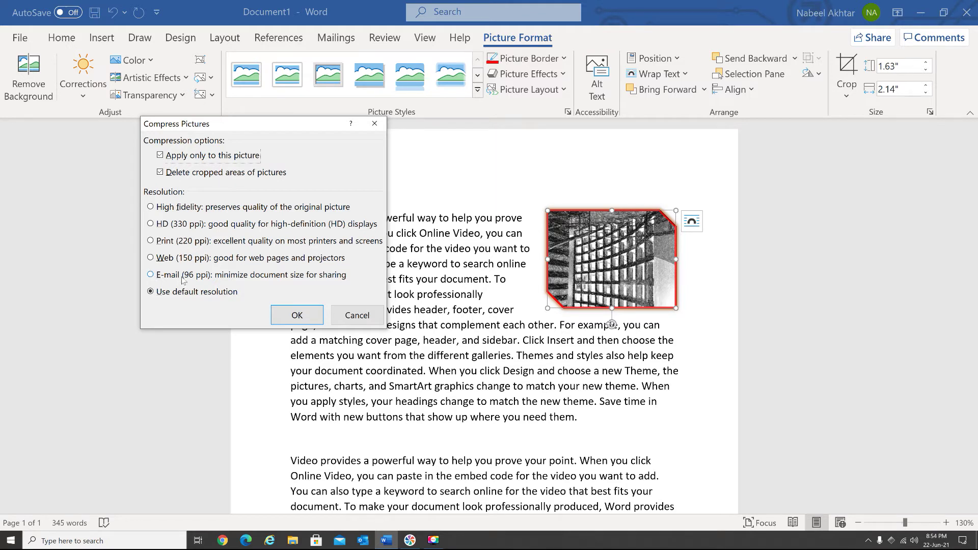
pyautogui.click(182, 280)
pyautogui.click(182, 260)
pyautogui.click(181, 275)
pyautogui.click(296, 316)
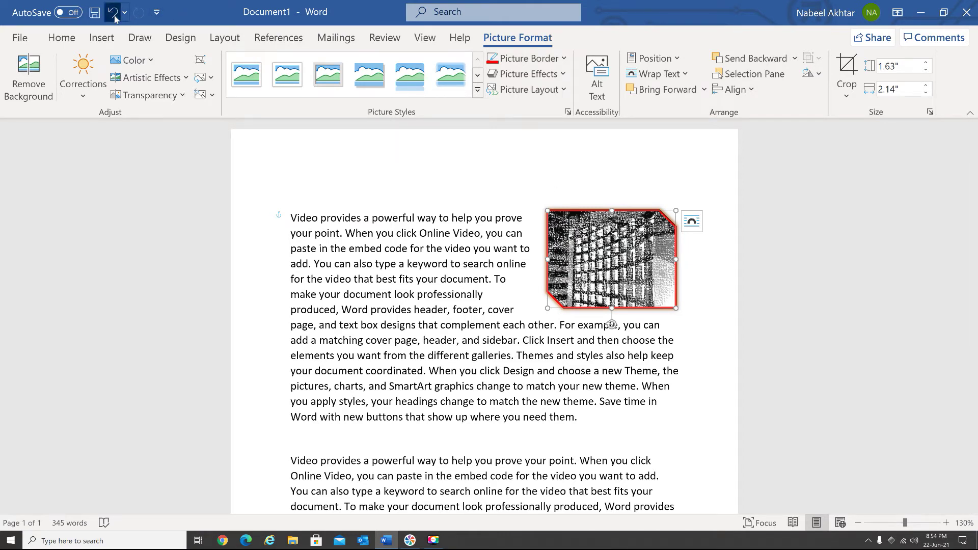
pyautogui.click(113, 14)
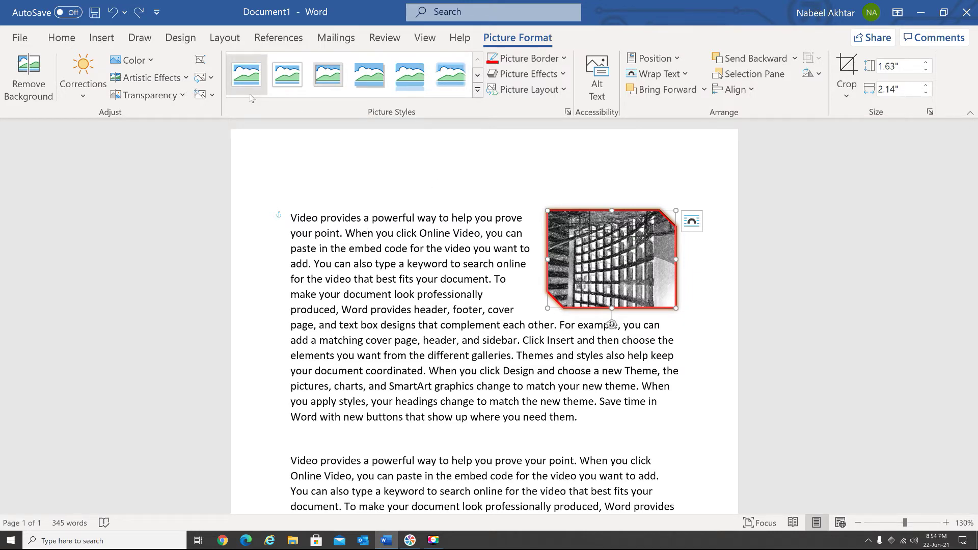
# Fade the picture with the sixth transparency preset and enlarge it to about 3.7" high by 4.86" wide
pyautogui.click(186, 98)
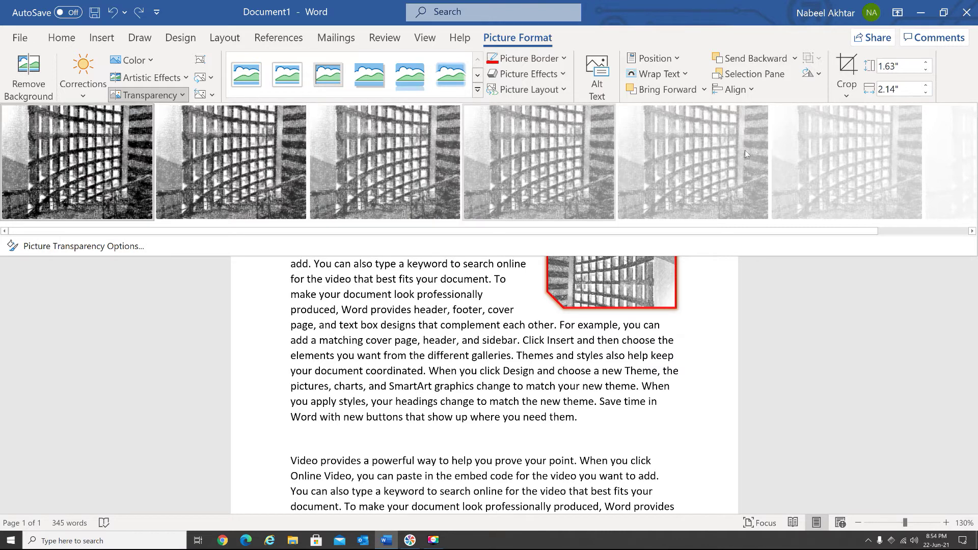
pyautogui.click(799, 155)
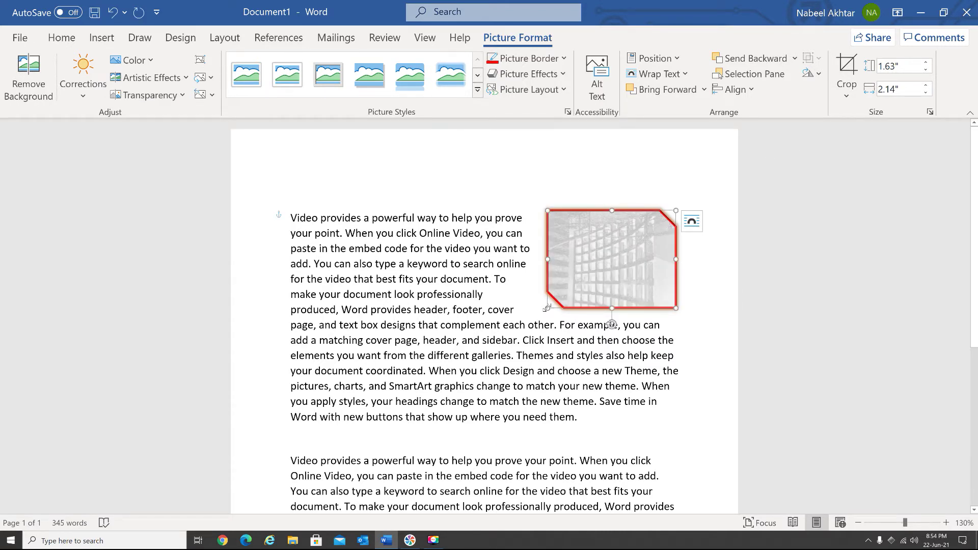
pyautogui.moveTo(546, 308); pyautogui.dragTo(432, 344)
pyautogui.moveTo(430, 400); pyautogui.dragTo(385, 431)
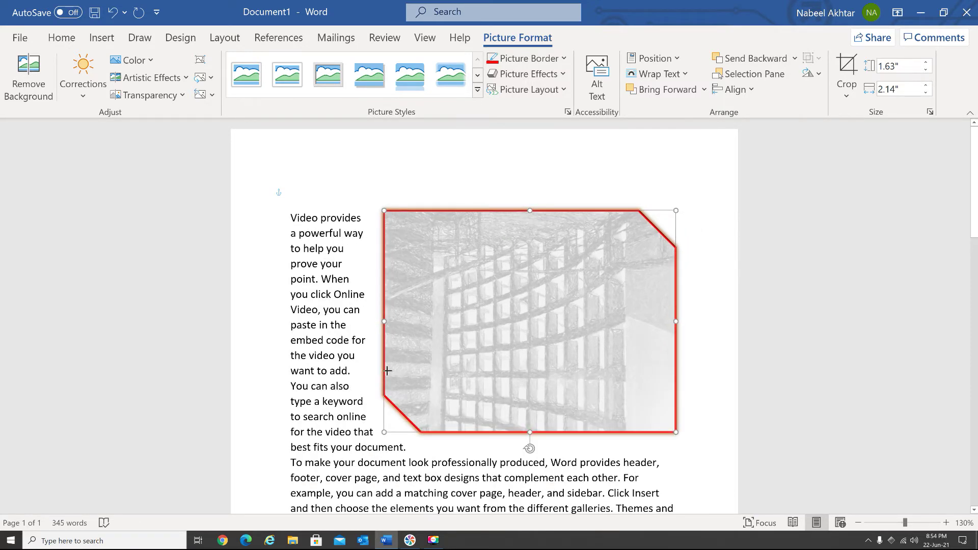
# Place the picture behind the text and resize it to about 3.11" by 6.5" so it covers the first paragraph
pyautogui.click(686, 75)
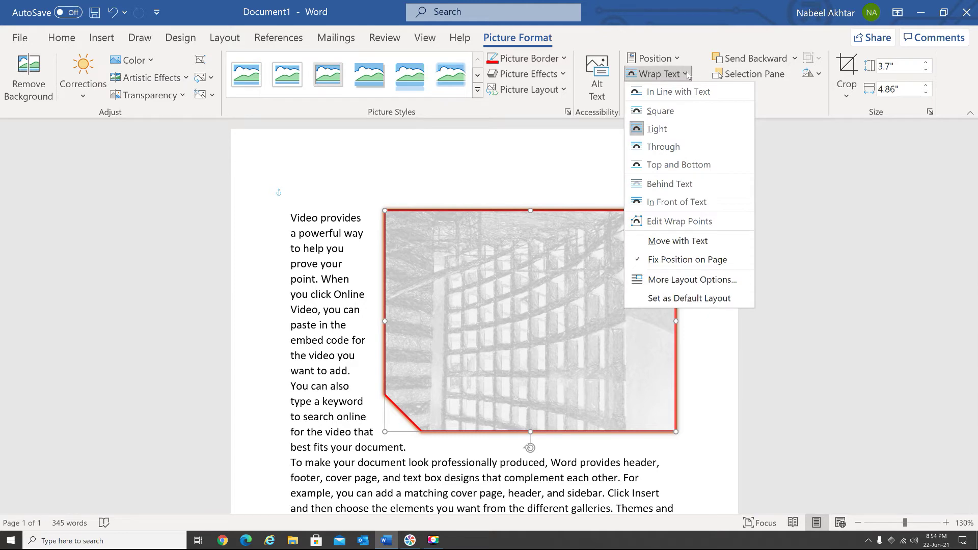
pyautogui.click(684, 184)
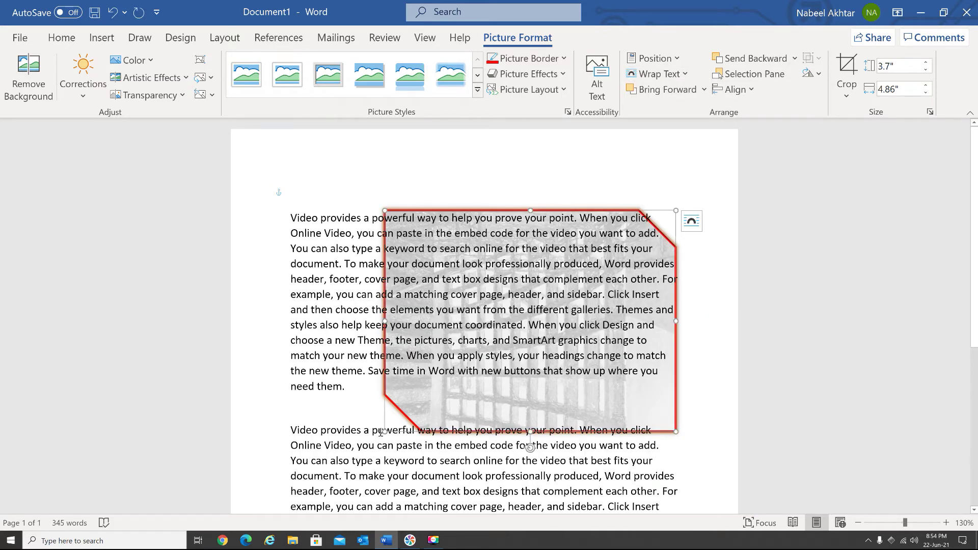
pyautogui.moveTo(385, 431); pyautogui.dragTo(392, 425)
pyautogui.moveTo(389, 319); pyautogui.dragTo(281, 307)
pyautogui.moveTo(482, 424); pyautogui.dragTo(454, 397)
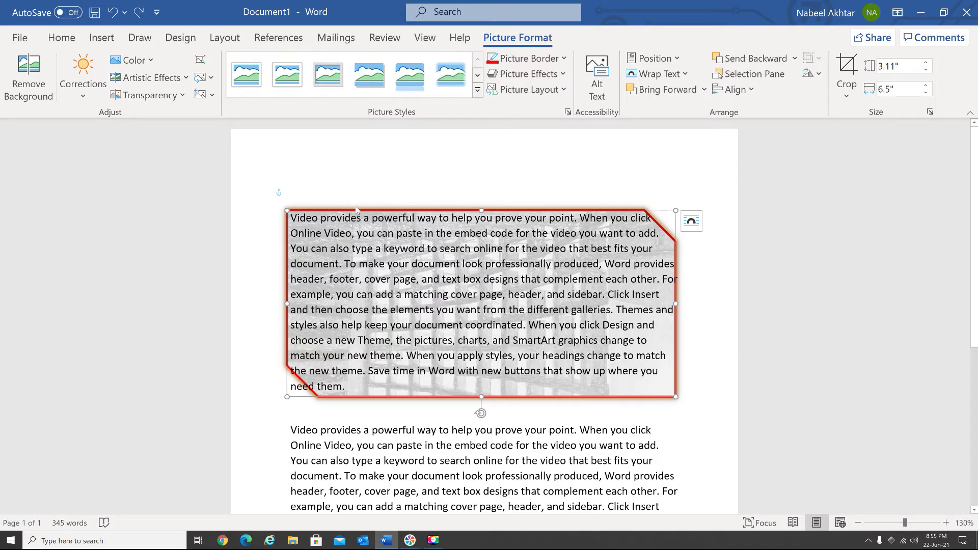
# Replace the picture with the file IMG_0444 and rotate it 180° so the tree stands upright
pyautogui.click(202, 77)
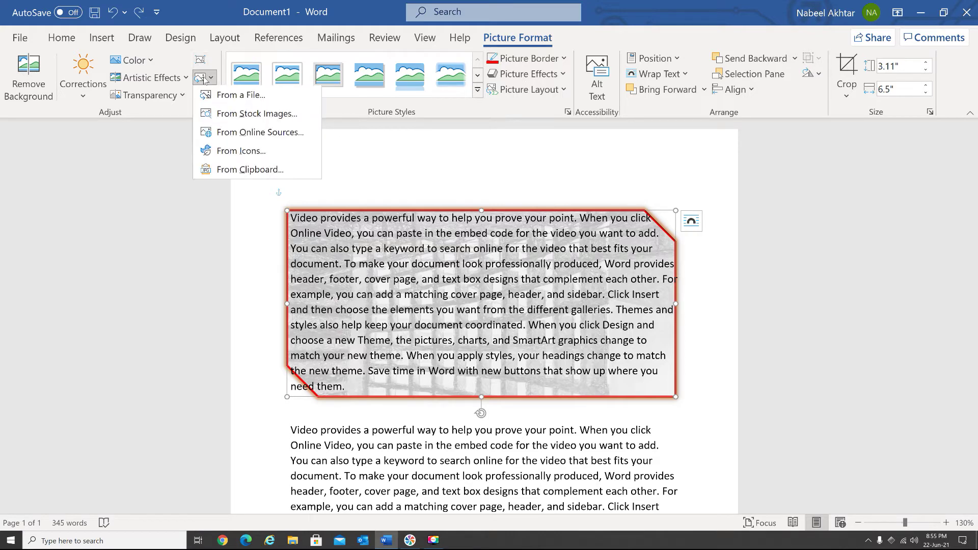
pyautogui.click(224, 98)
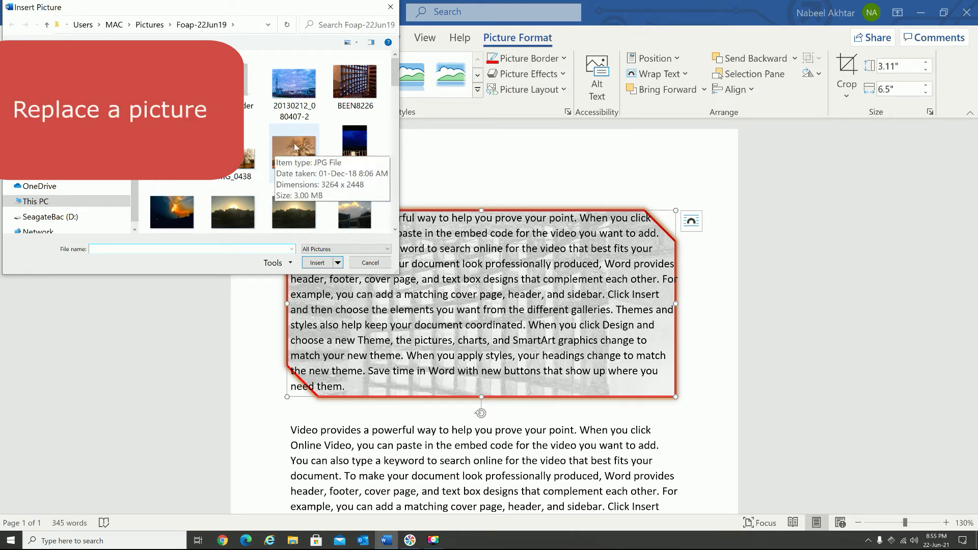
pyautogui.click(295, 147)
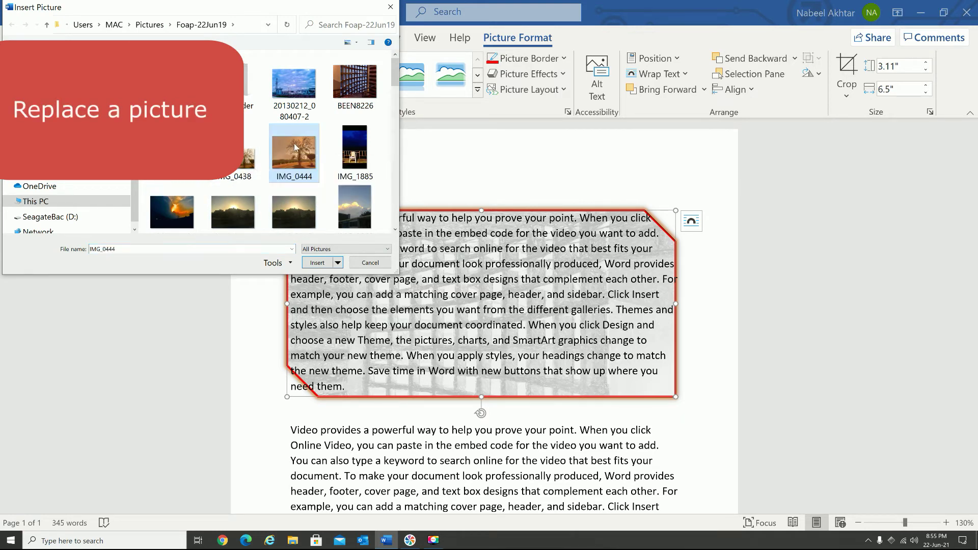
pyautogui.click(318, 263)
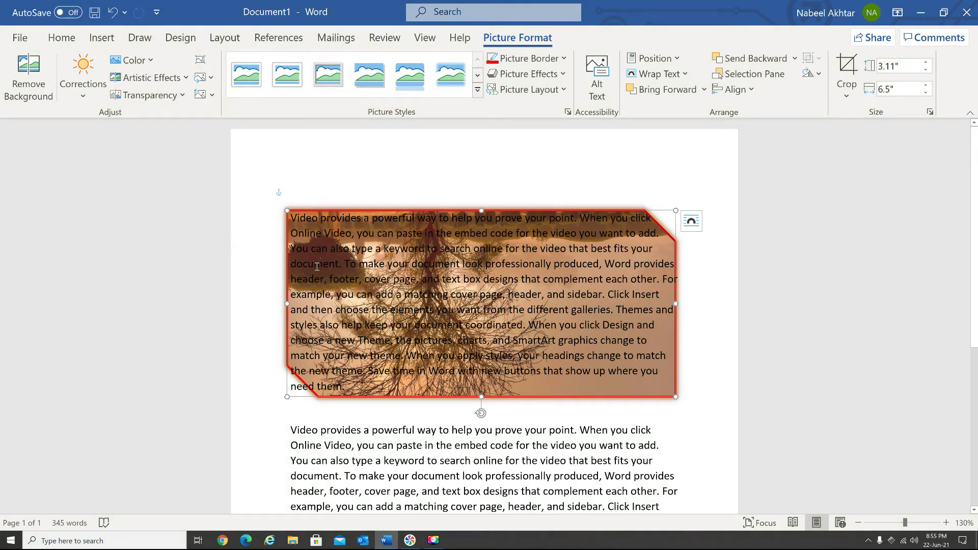
pyautogui.moveTo(481, 413); pyautogui.dragTo(481, 239)
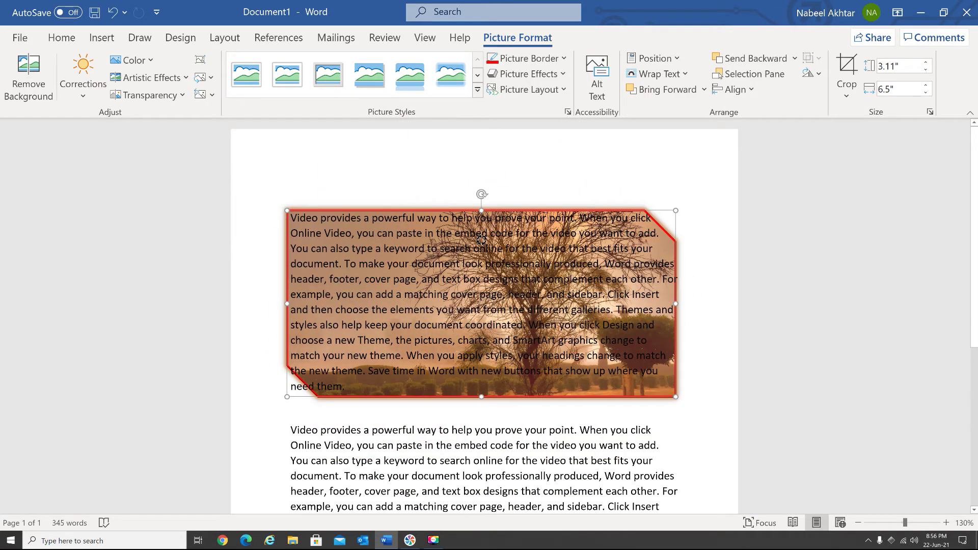
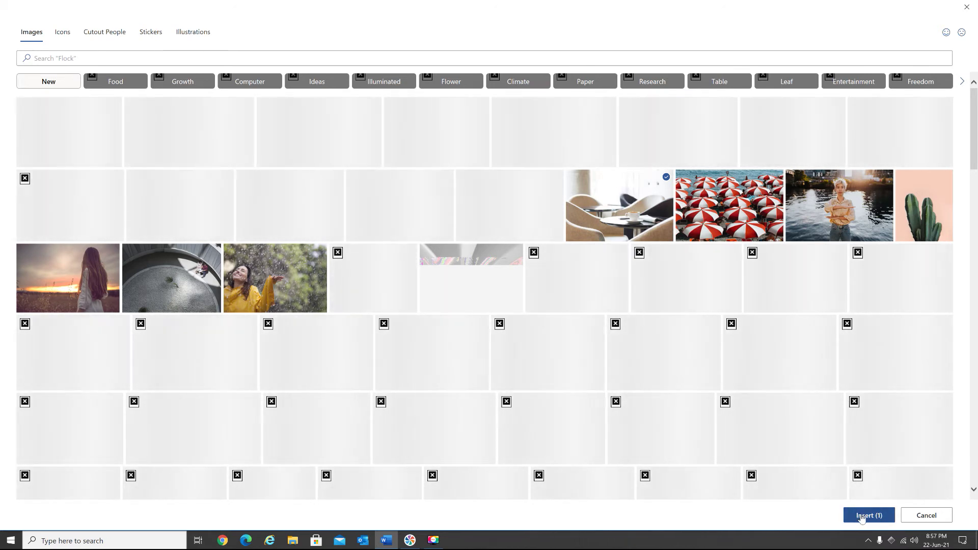
# Replace the picture with the stock image of chairs around a café table
pyautogui.click(861, 515)
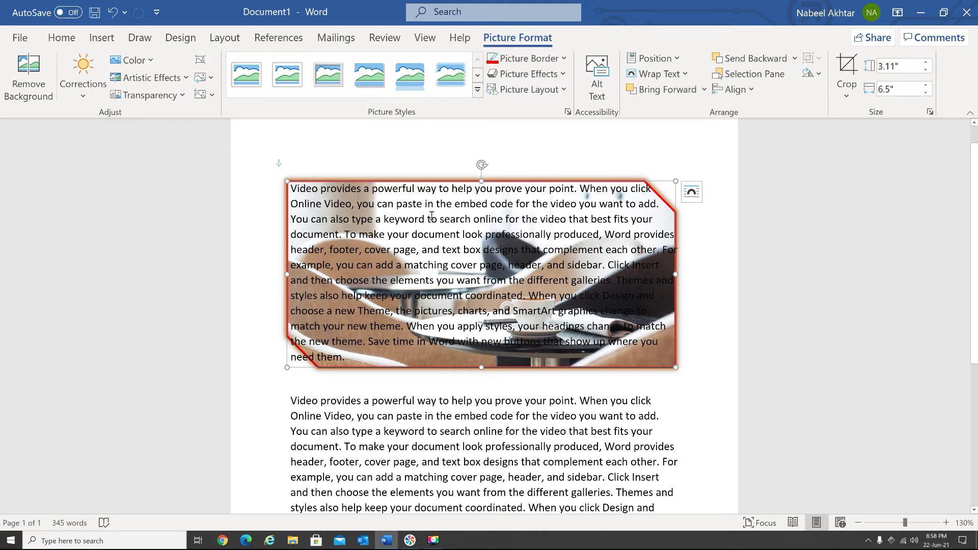
pyautogui.click(210, 78)
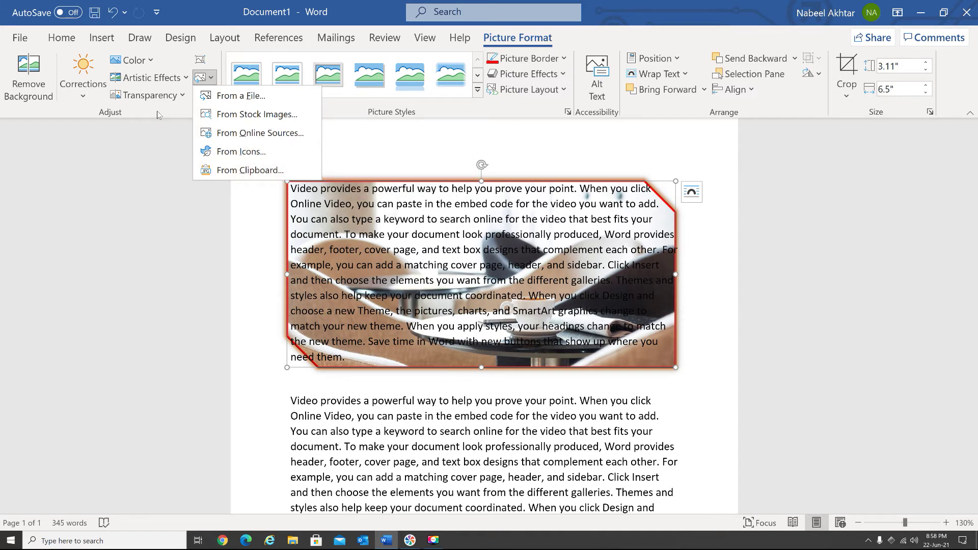
pyautogui.press('Escape')
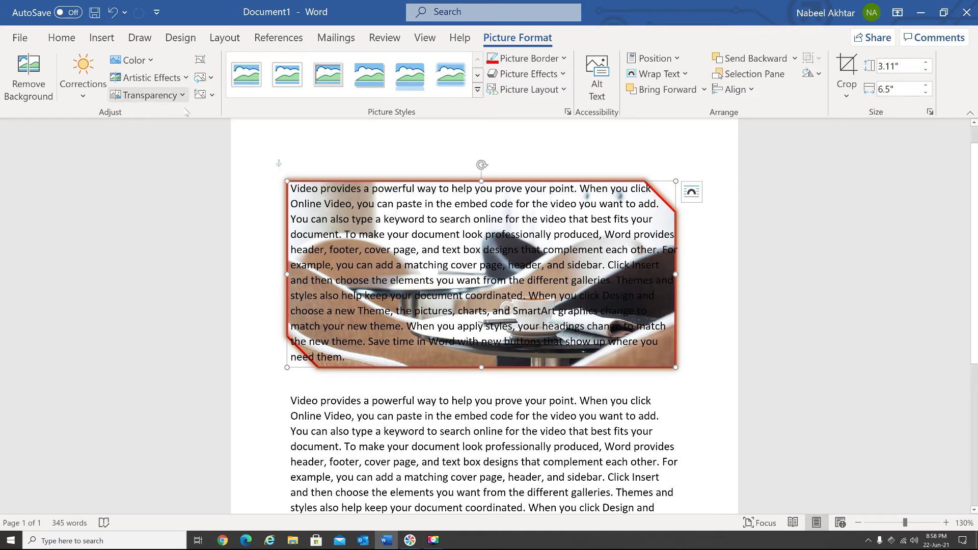
pyautogui.click(212, 77)
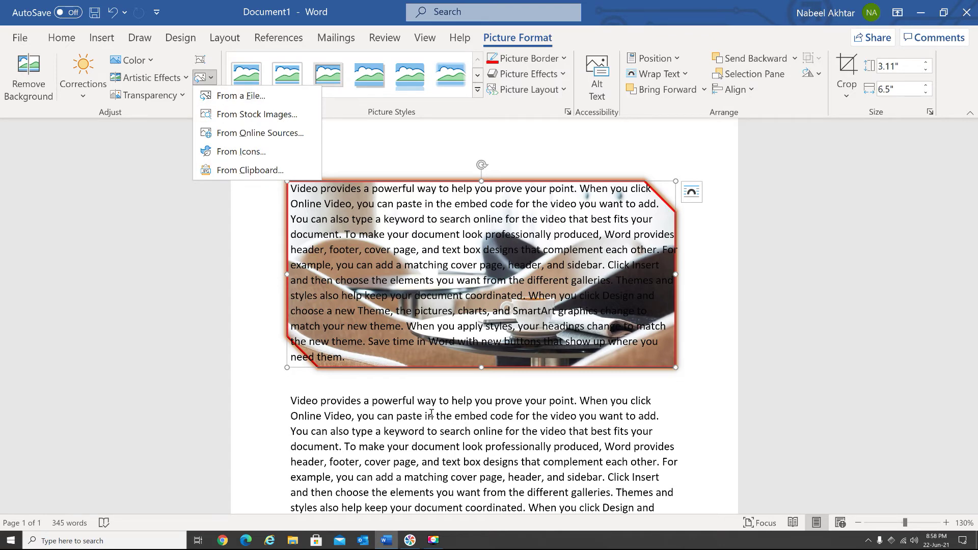
pyautogui.press('Escape')
# Insert the stock image of the smiling woman in a dark blazer at the start of the second paragraph
pyautogui.scroll(-1, 290, 355)
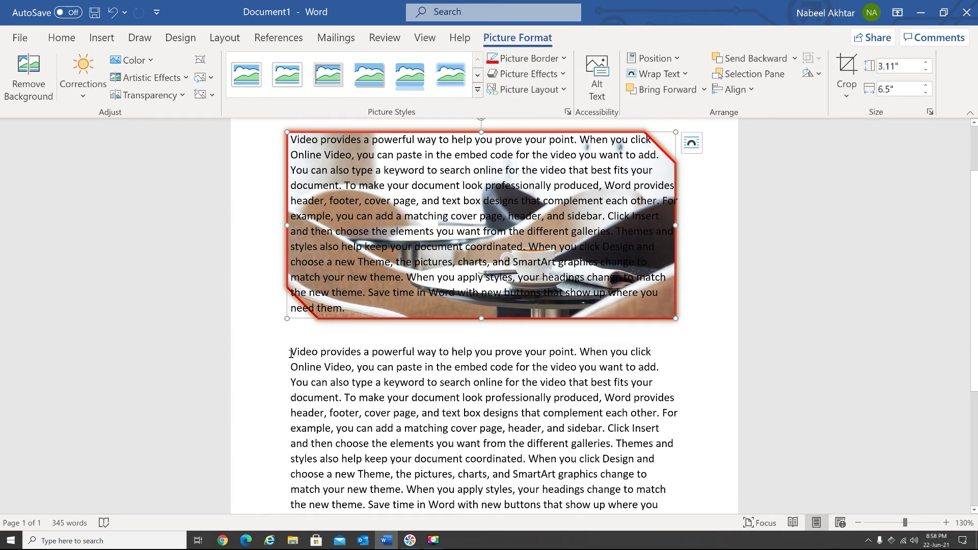
pyautogui.click(291, 352)
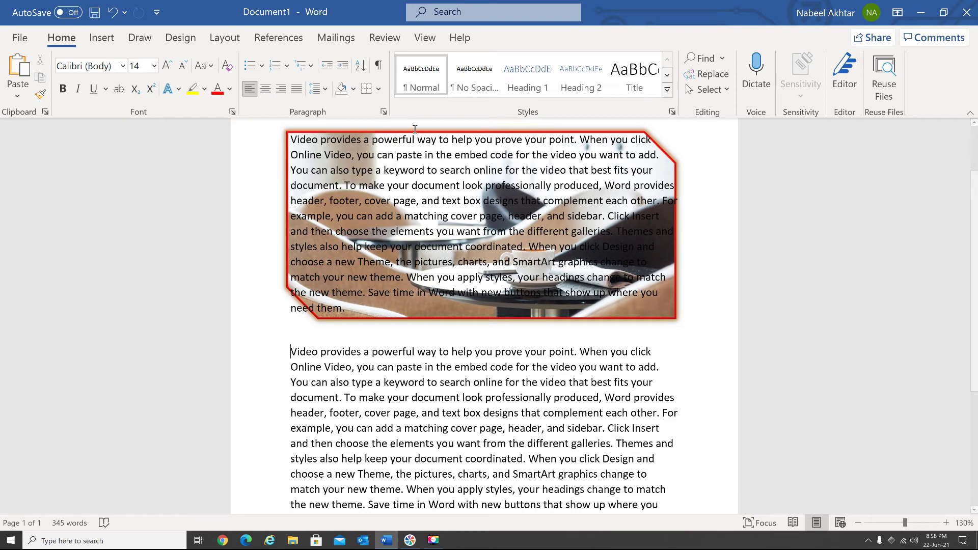
pyautogui.click(109, 45)
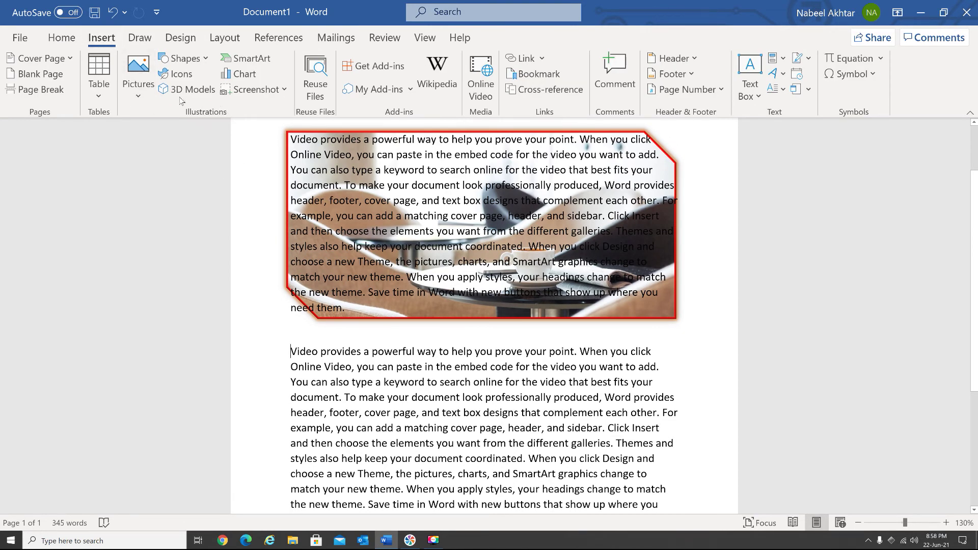
pyautogui.click(138, 96)
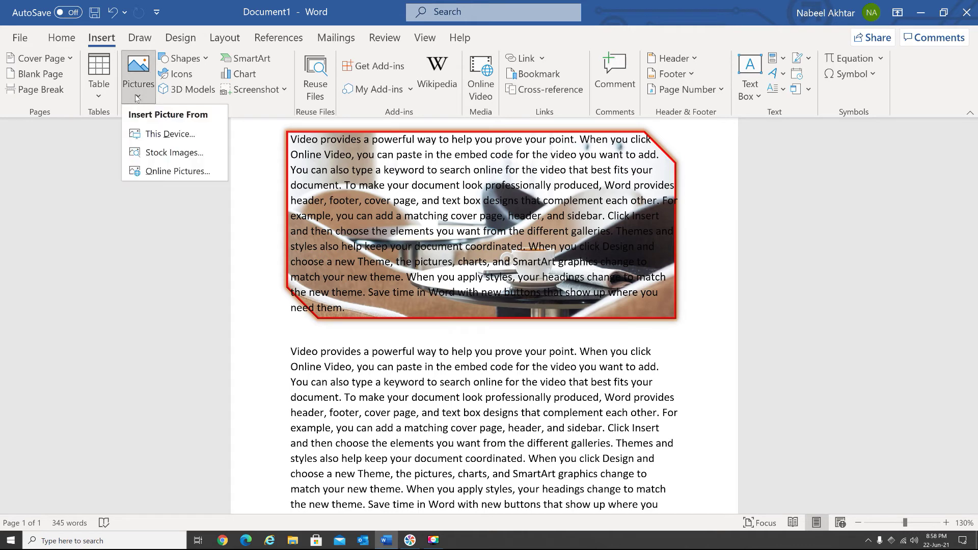
pyautogui.click(173, 152)
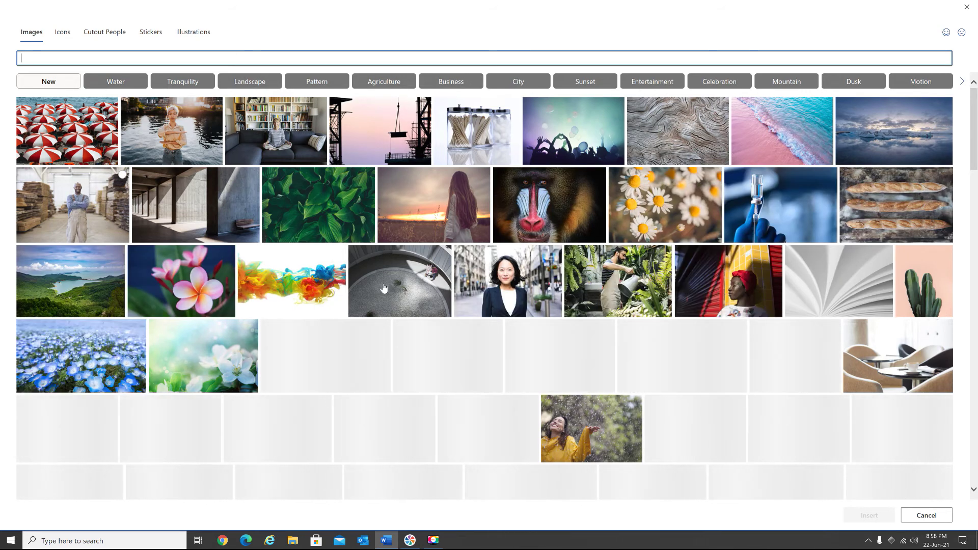
pyautogui.click(506, 300)
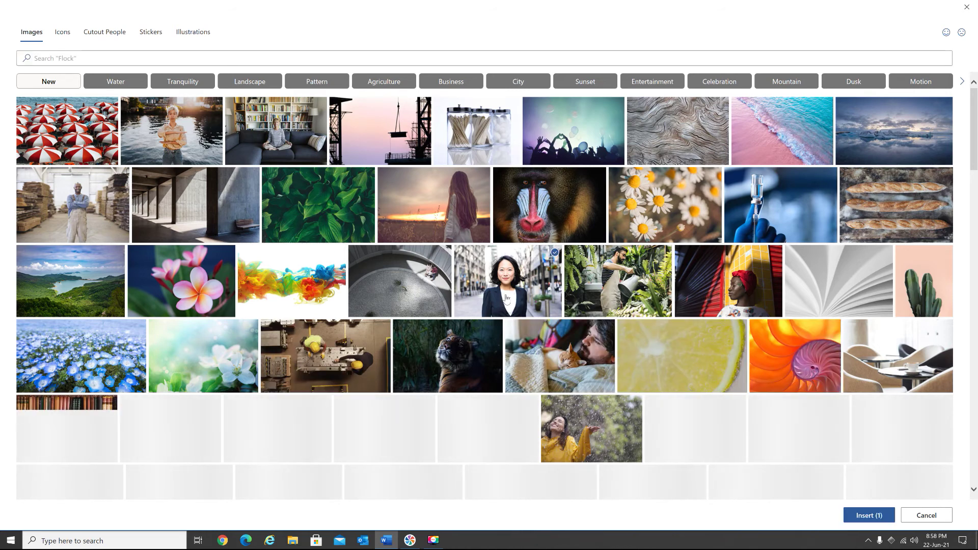
pyautogui.click(876, 516)
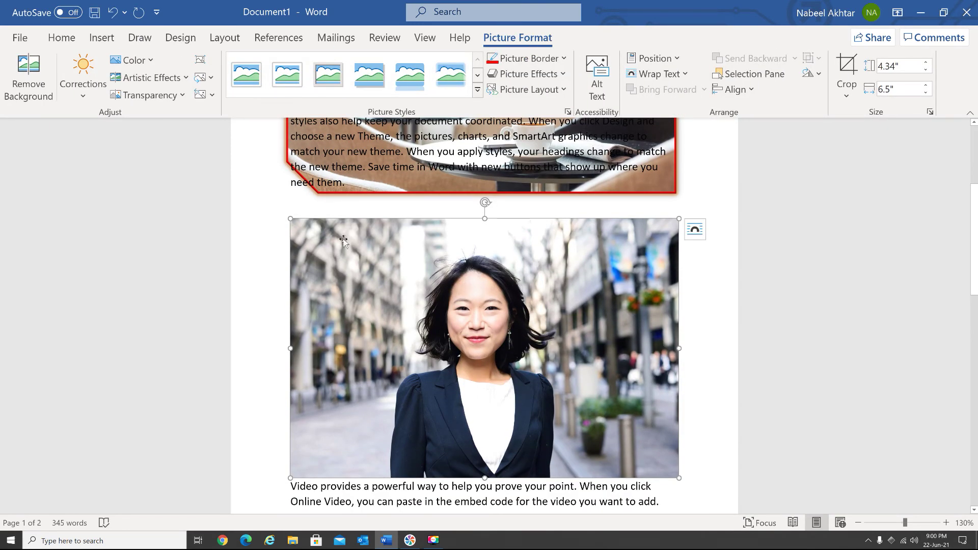
# Shrink the woman's picture to about 2.22" high by 3.33" wide and remove its background
pyautogui.moveTo(290, 218); pyautogui.dragTo(448, 324)
pyautogui.moveTo(521, 373); pyautogui.dragTo(490, 352)
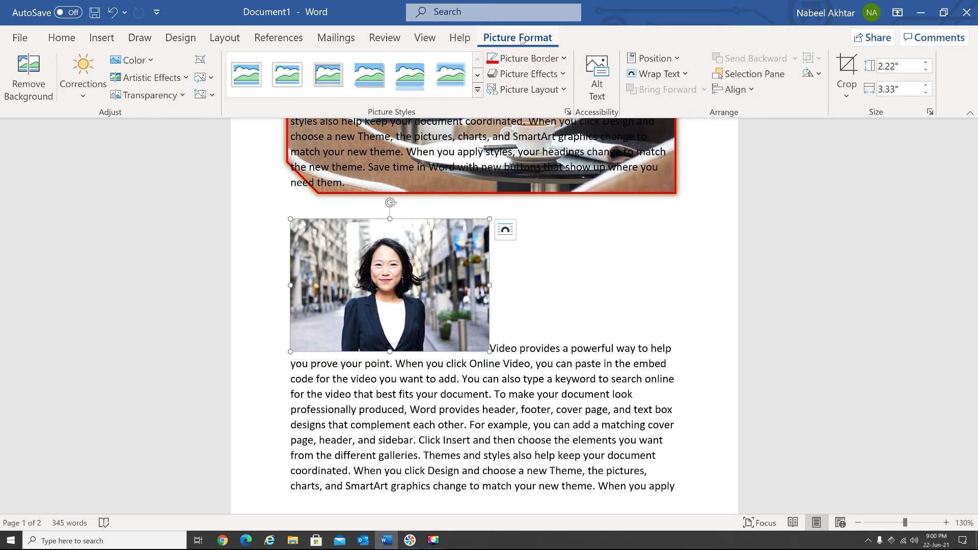
pyautogui.click(23, 69)
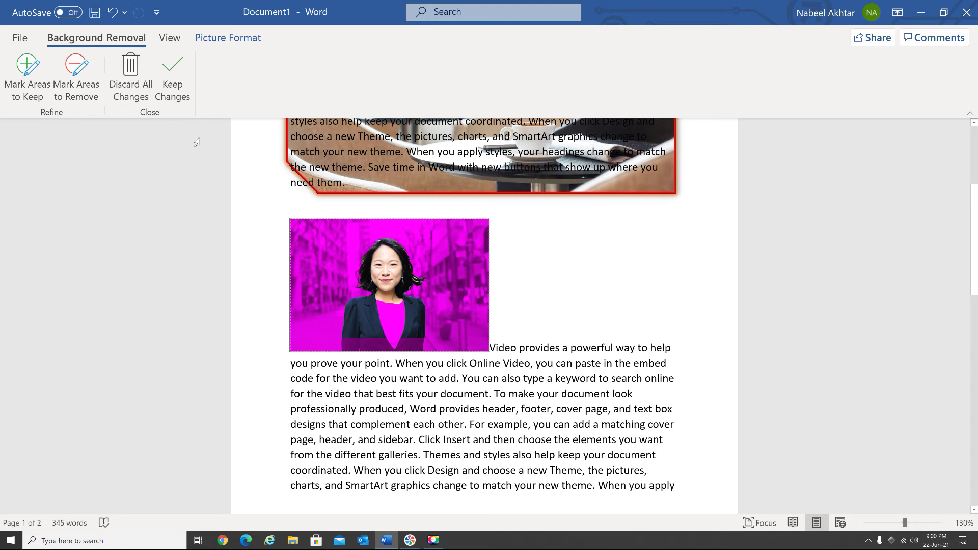
pyautogui.click(175, 72)
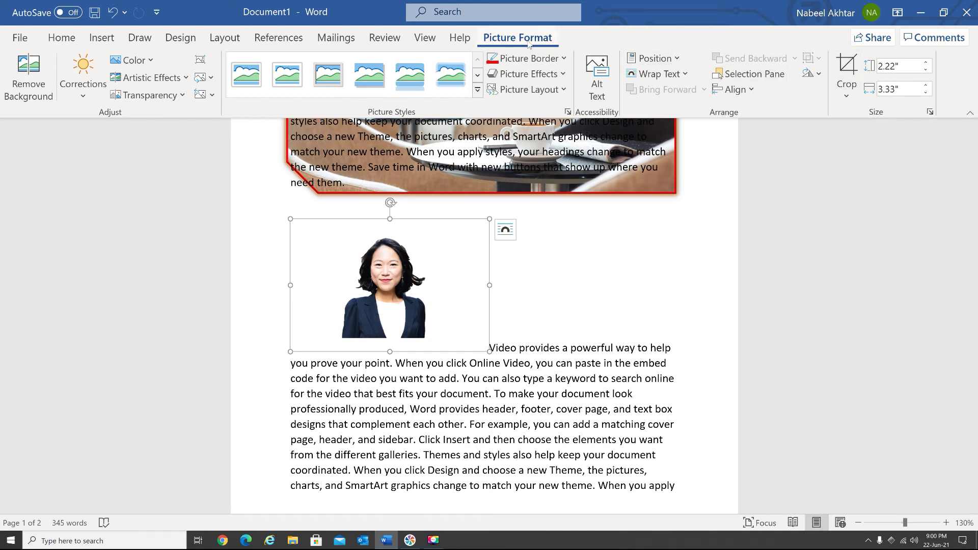
# Crop the empty margins around the woman so the picture is about 1.78" high by 1.49" wide
pyautogui.click(846, 98)
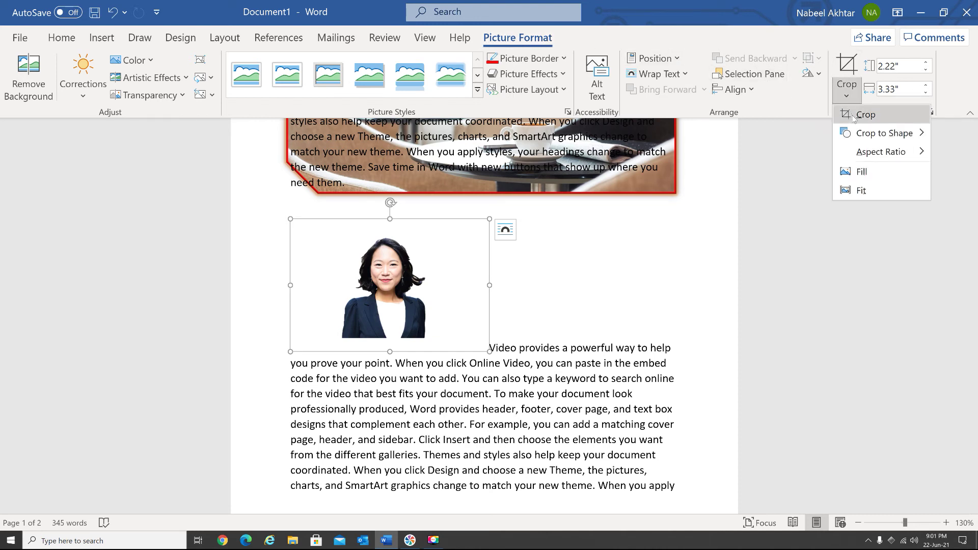
pyautogui.click(883, 119)
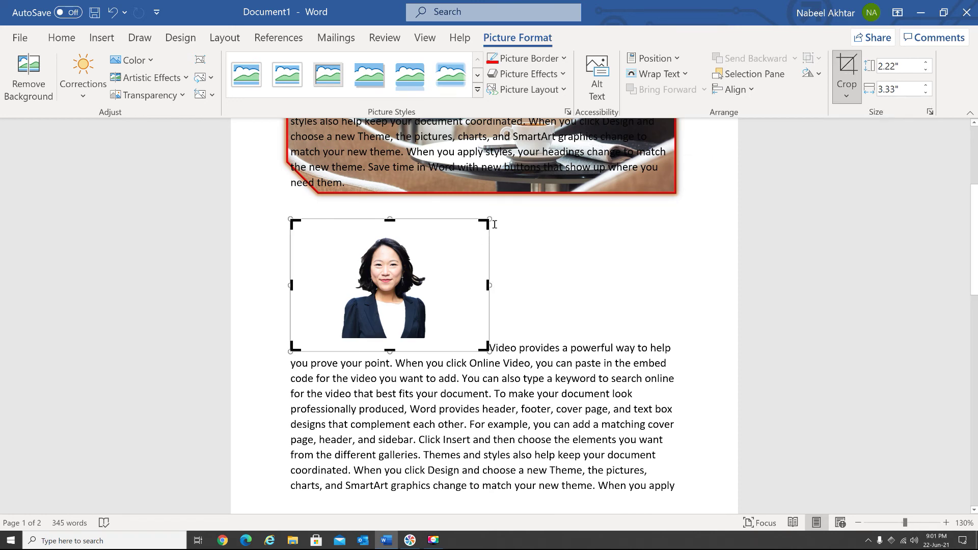
pyautogui.moveTo(486, 224); pyautogui.dragTo(458, 232)
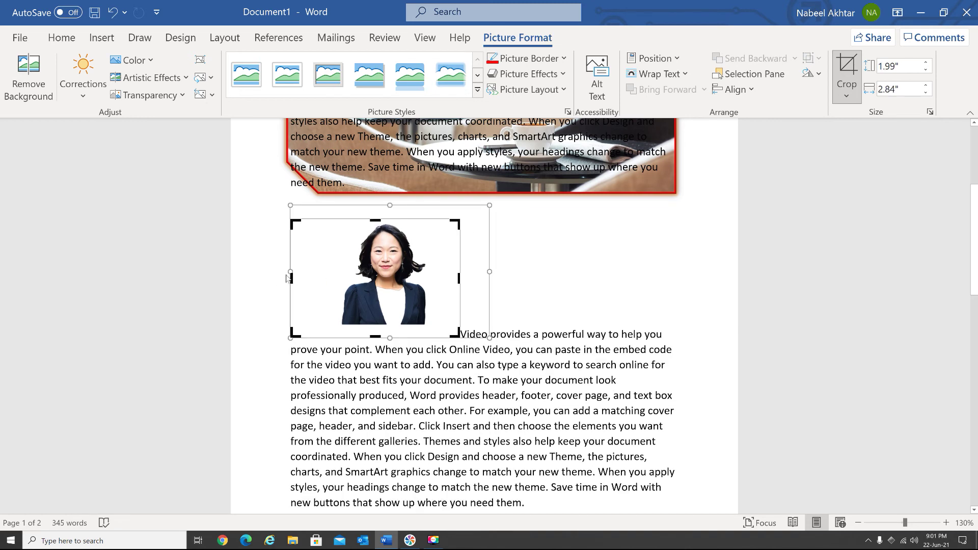
pyautogui.moveTo(289, 278); pyautogui.dragTo(338, 277)
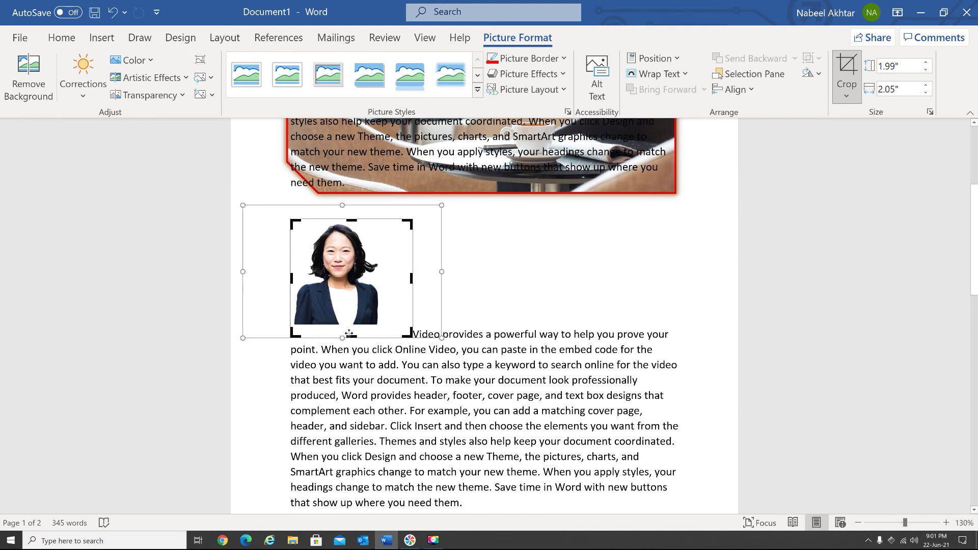
pyautogui.moveTo(356, 331); pyautogui.dragTo(356, 324)
pyautogui.moveTo(409, 274); pyautogui.dragTo(379, 282)
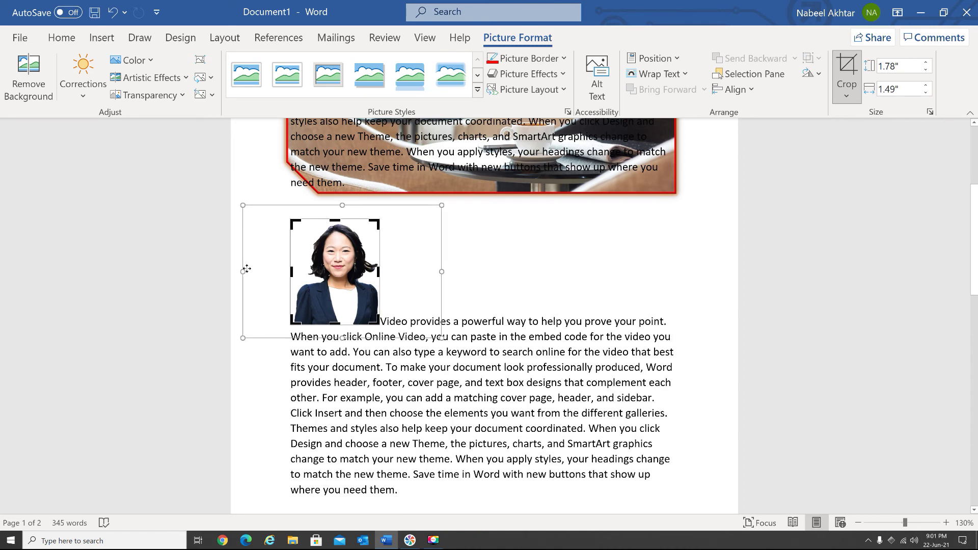
pyautogui.click(481, 324)
# Add a 1½ pt border around the cropped portrait
pyautogui.click(334, 275)
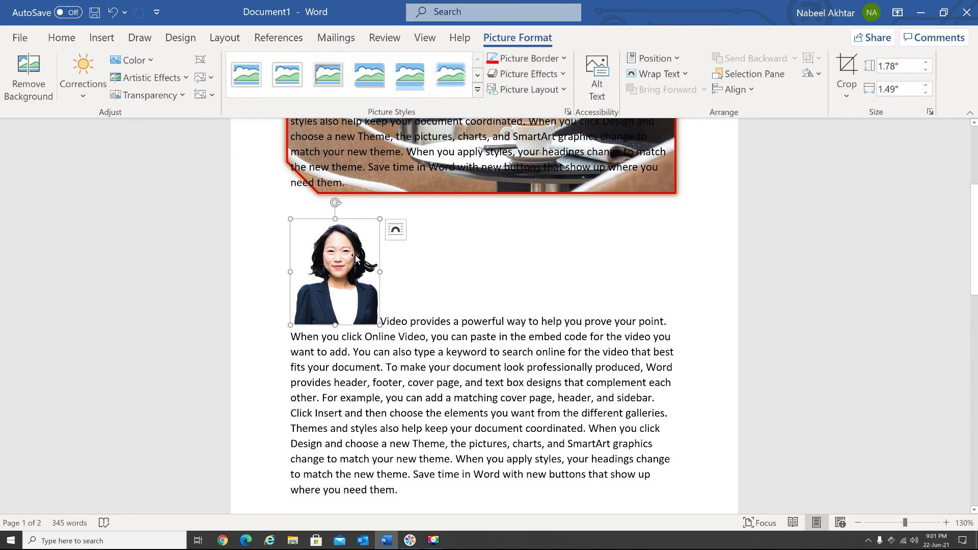
pyautogui.click(566, 59)
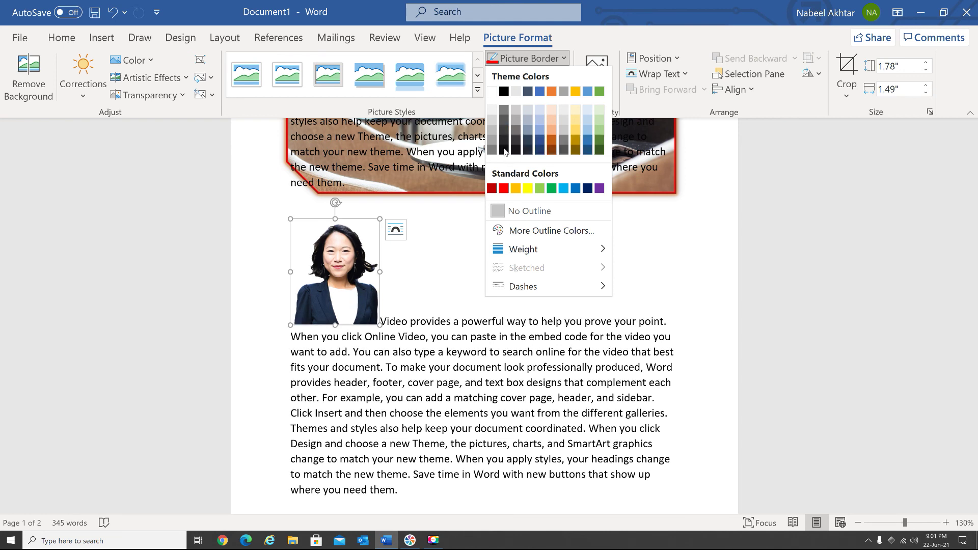
pyautogui.moveTo(530, 250)
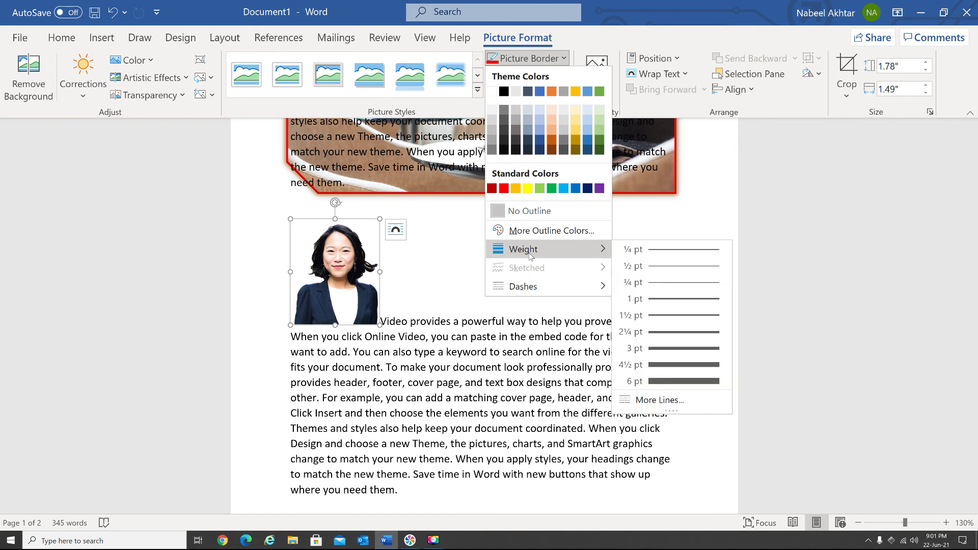
pyautogui.click(679, 315)
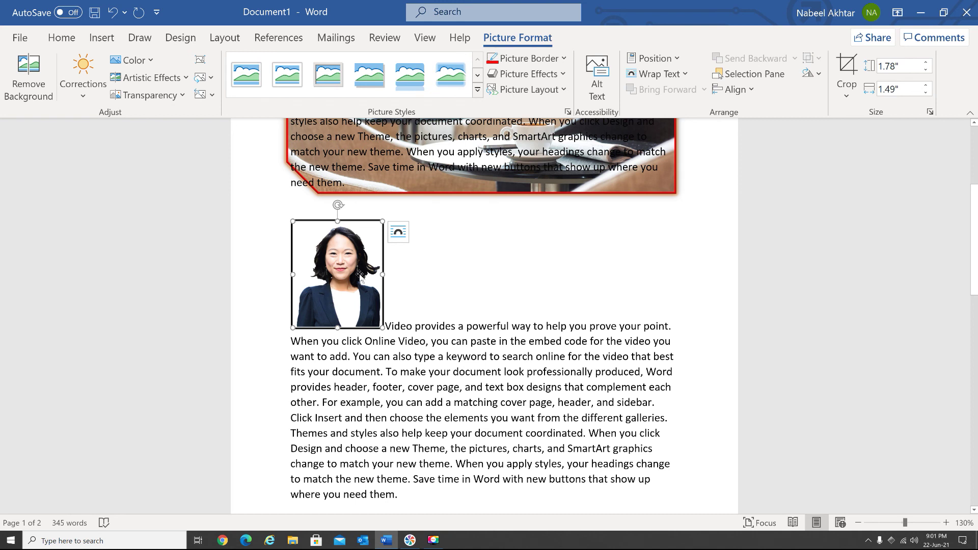
# Position the portrait at the page's top right with text wrapping and move it down beside the start of the second paragraph
pyautogui.click(676, 59)
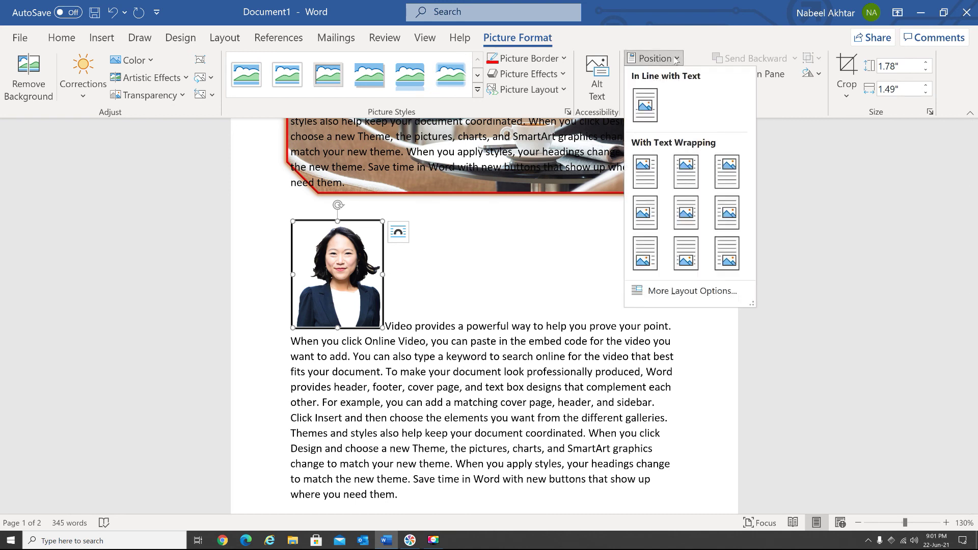
pyautogui.click(731, 182)
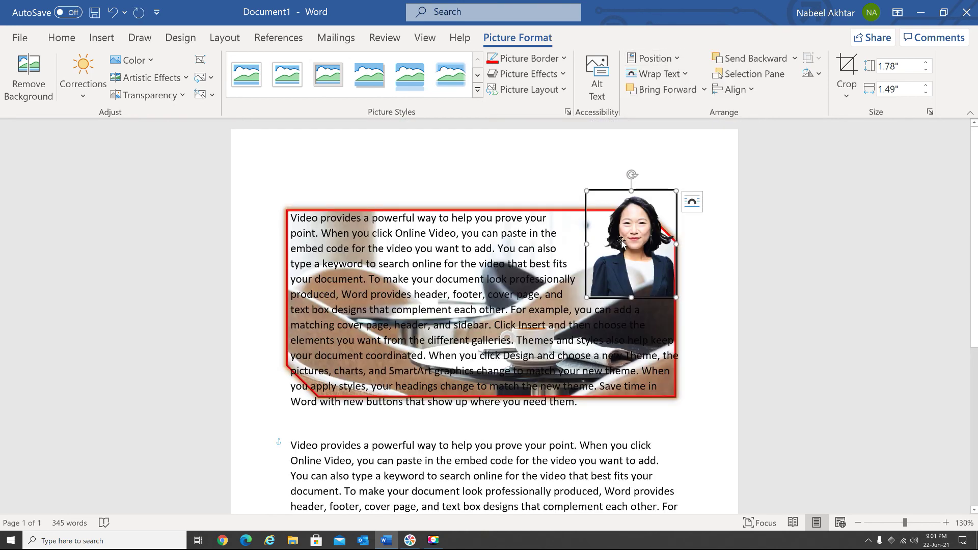
pyautogui.moveTo(625, 239); pyautogui.dragTo(621, 478)
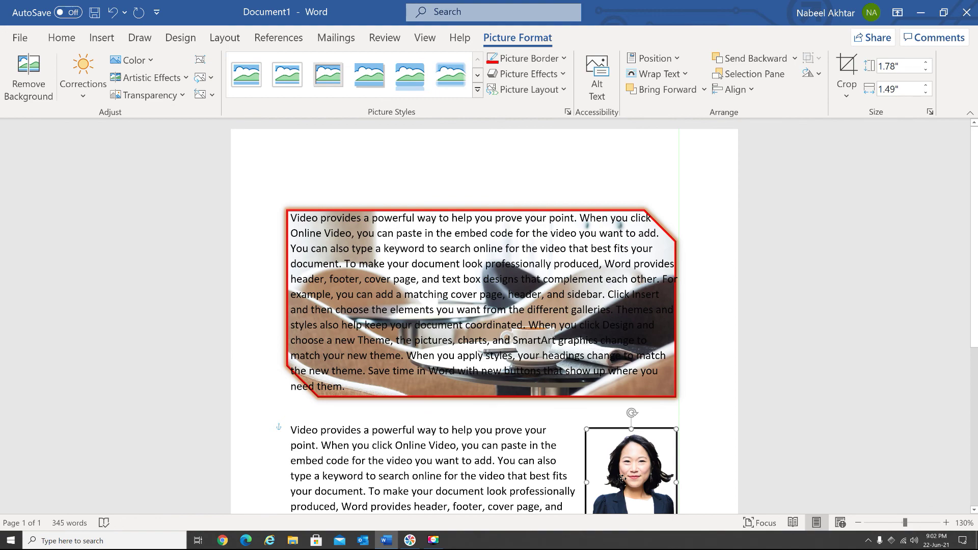
pyautogui.click(535, 465)
pyautogui.scroll(-2, 531, 453)
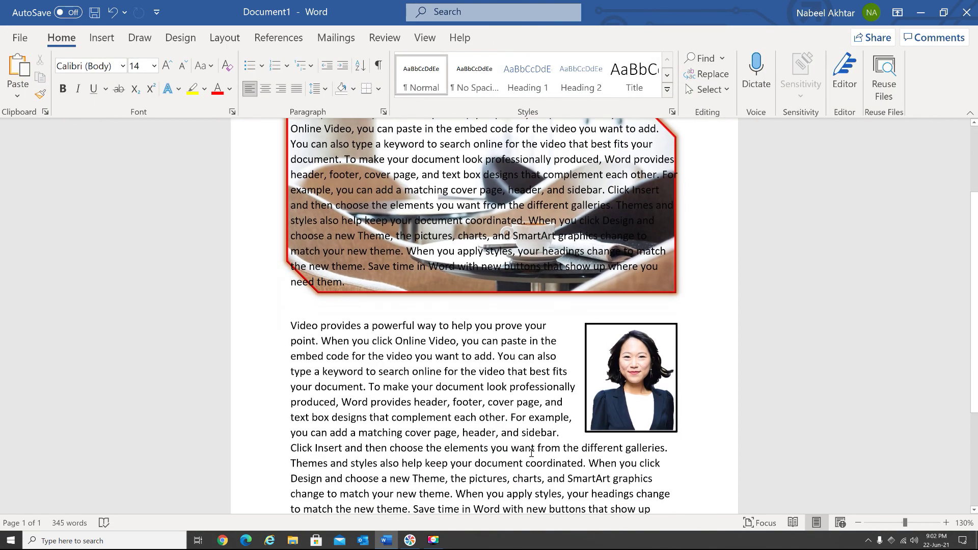